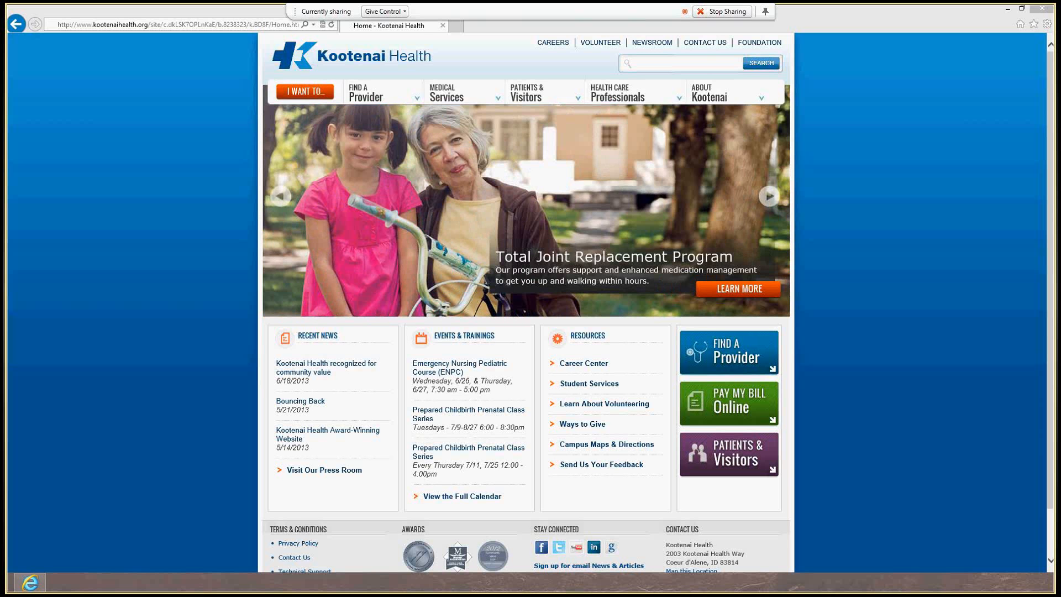
- Go to the webmail sign-in page at mail.kmc.org
left_click(220, 26)
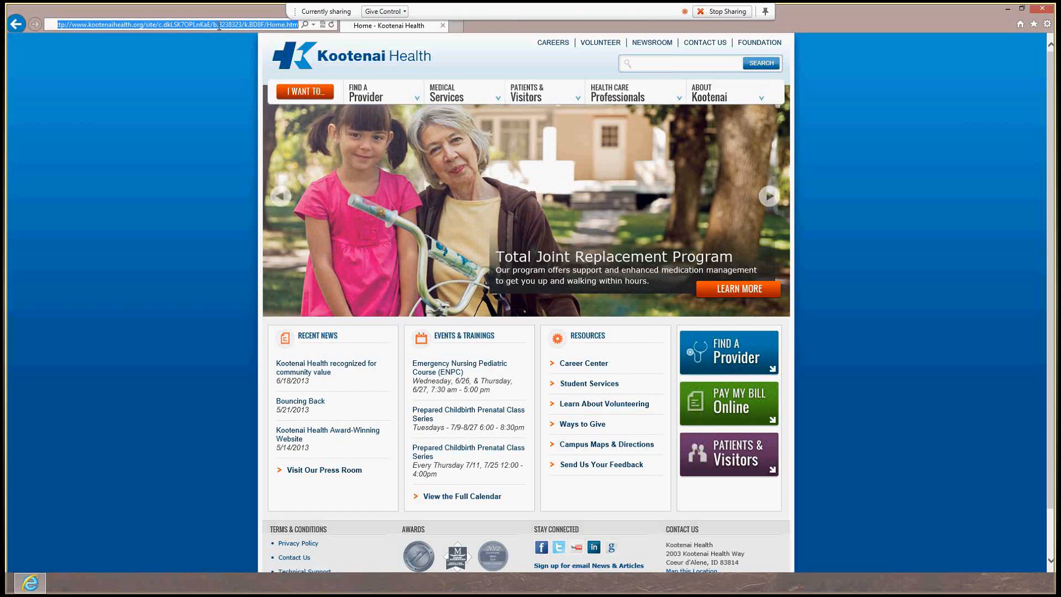
type("mail.k")
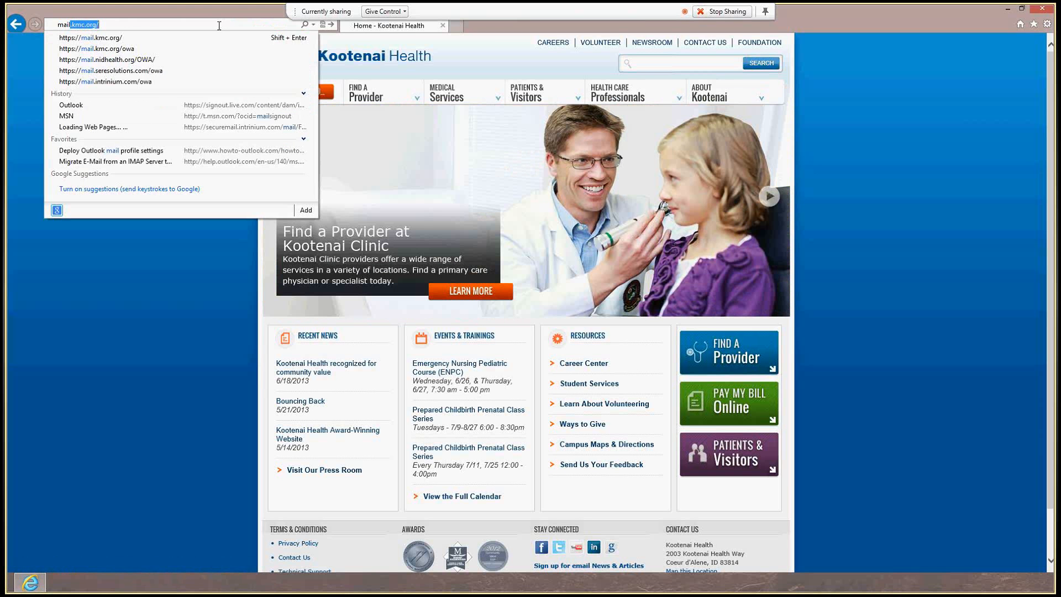
type("mc.org")
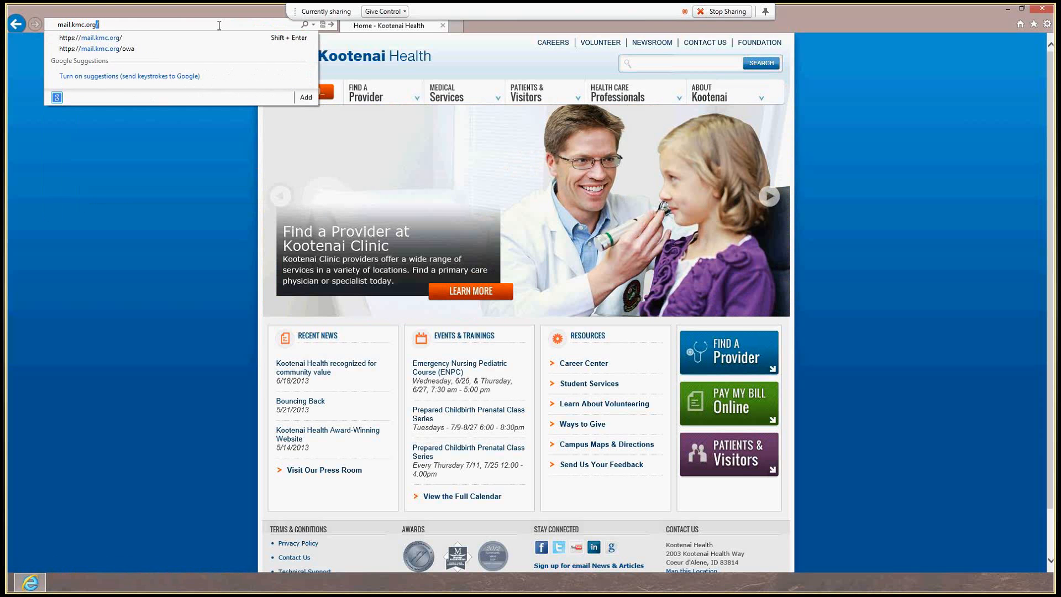
key("Return")
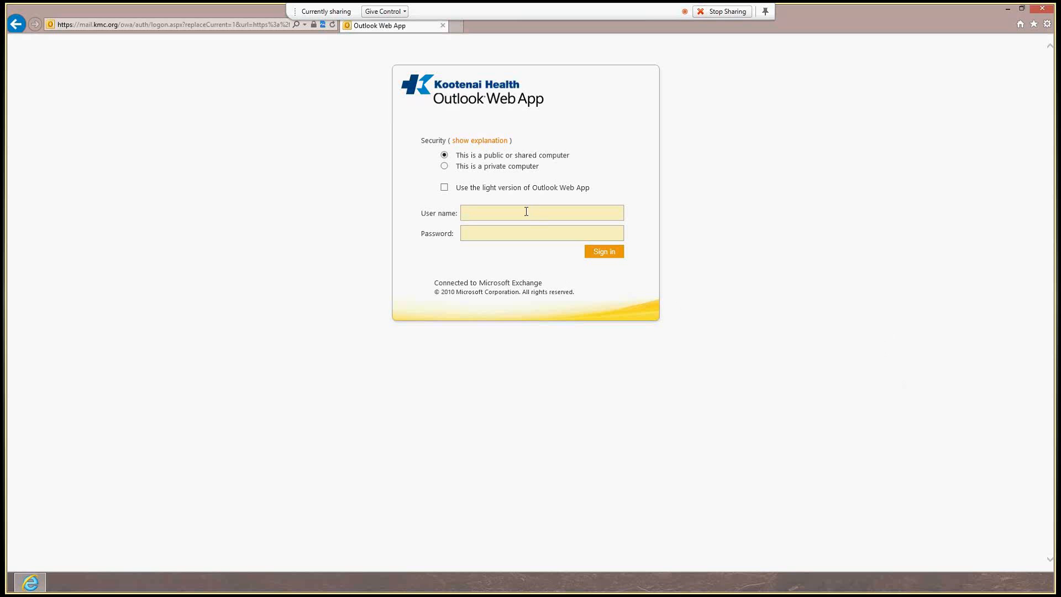
- Sign in to Outlook Web App with the account's user name and password
type("john.doe")
key("Tab")
type("******")
key("Return")
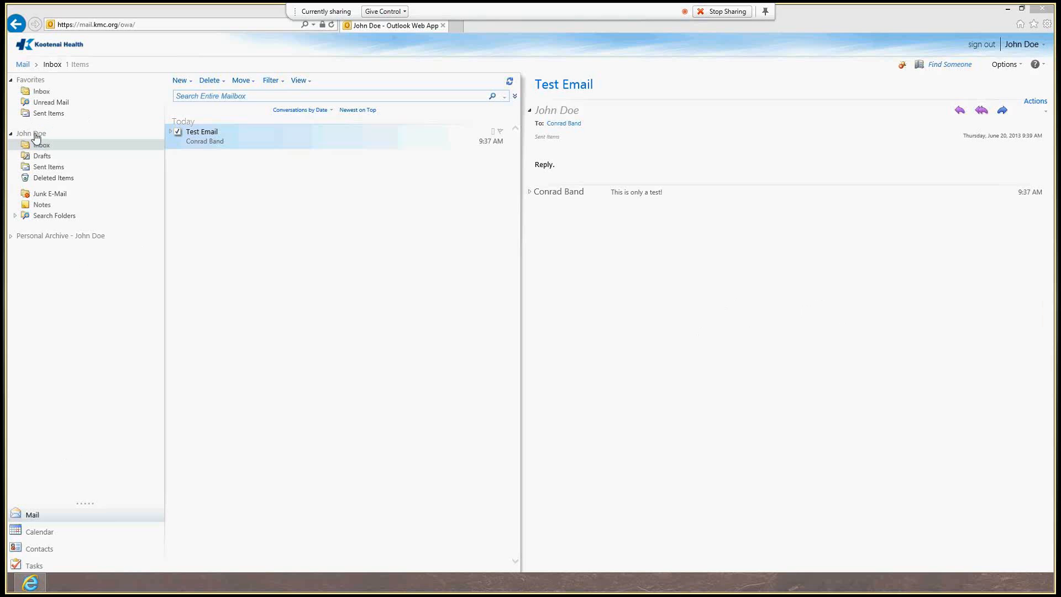
- Expand the Personal Archive to view its folders and collapse it again
left_click(11, 236)
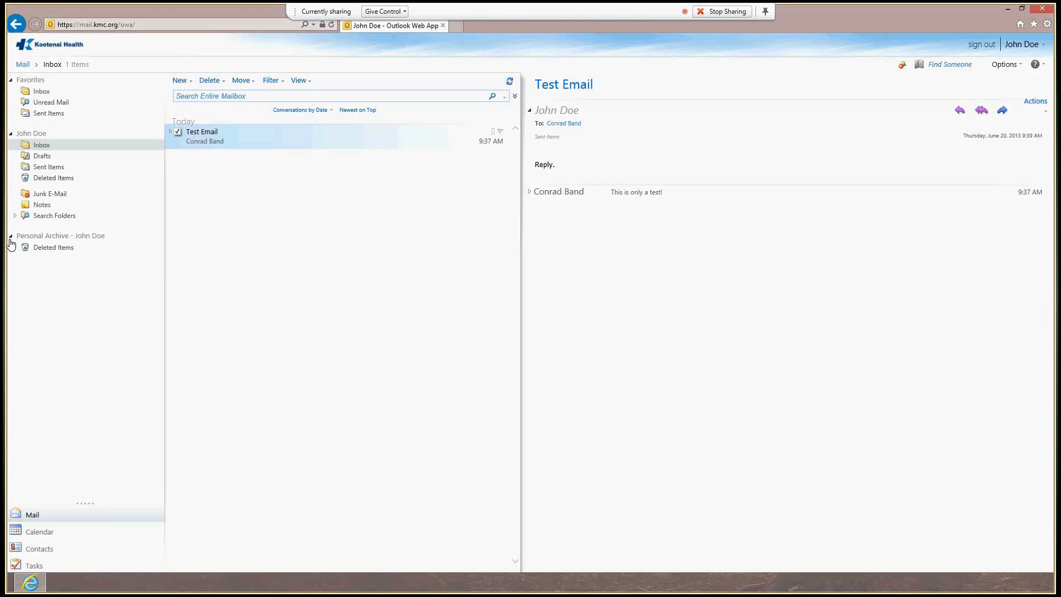
left_click(10, 237)
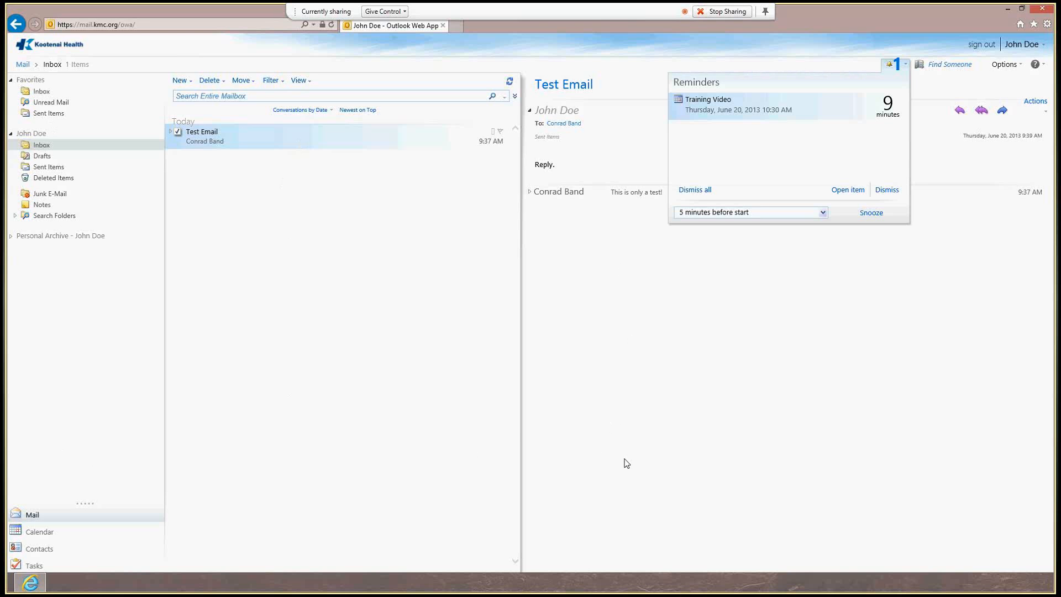
- Close the reminders pop-up and widen both the message list and the folder pane
left_click(479, 414)
left_click_drag(521, 417, 647, 413)
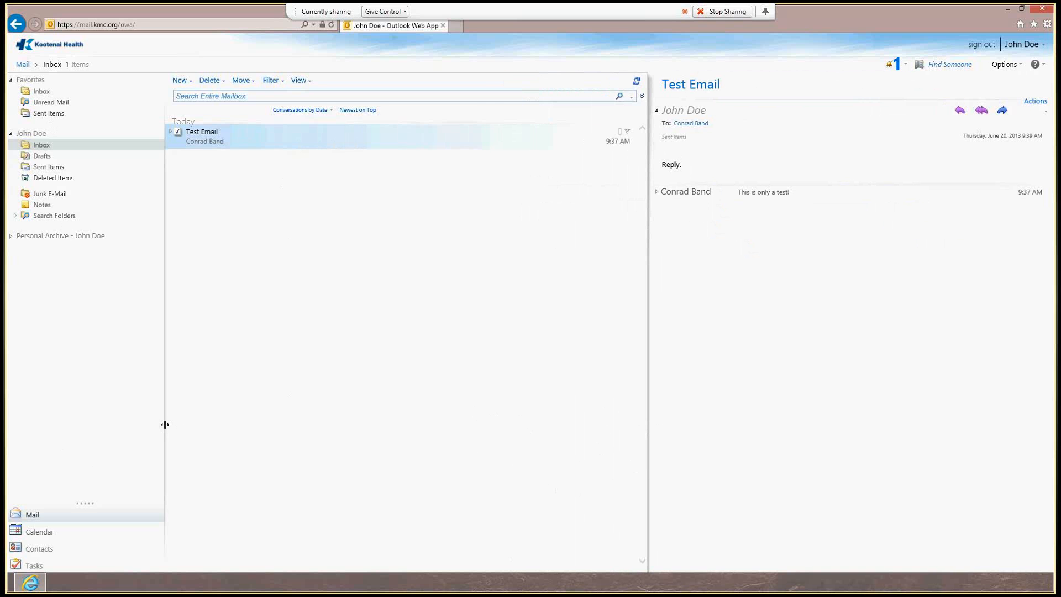
left_click_drag(166, 425, 204, 430)
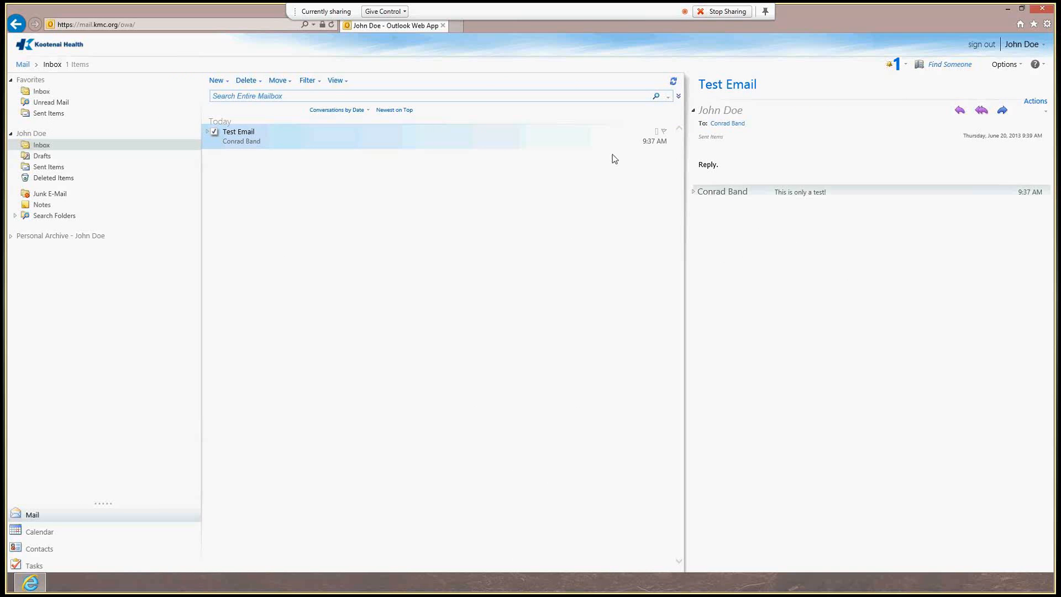
- Reveal the advanced filters of the mailbox search and hide them again
left_click(234, 96)
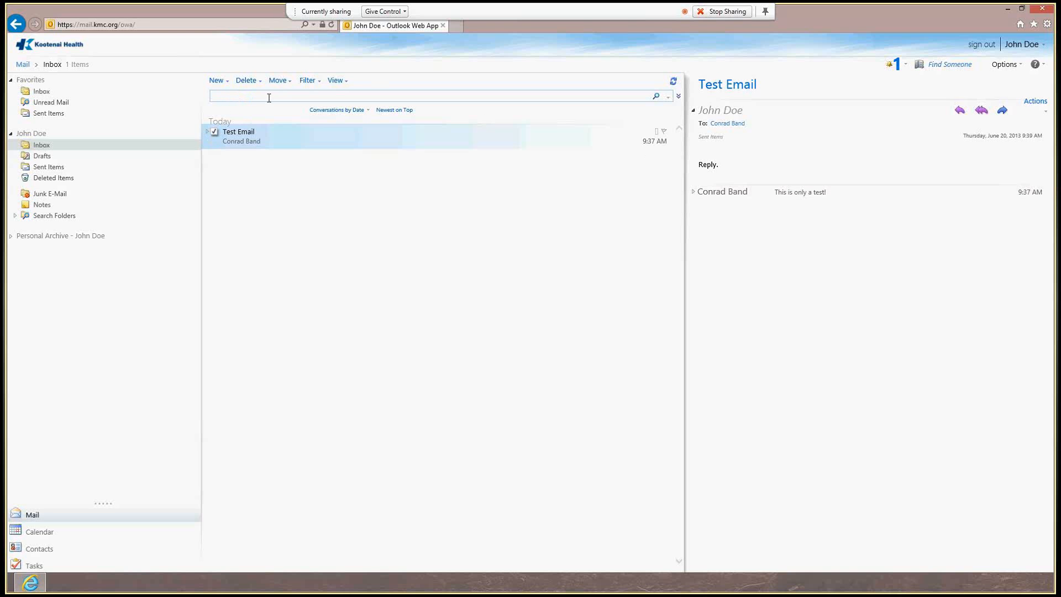
left_click(678, 96)
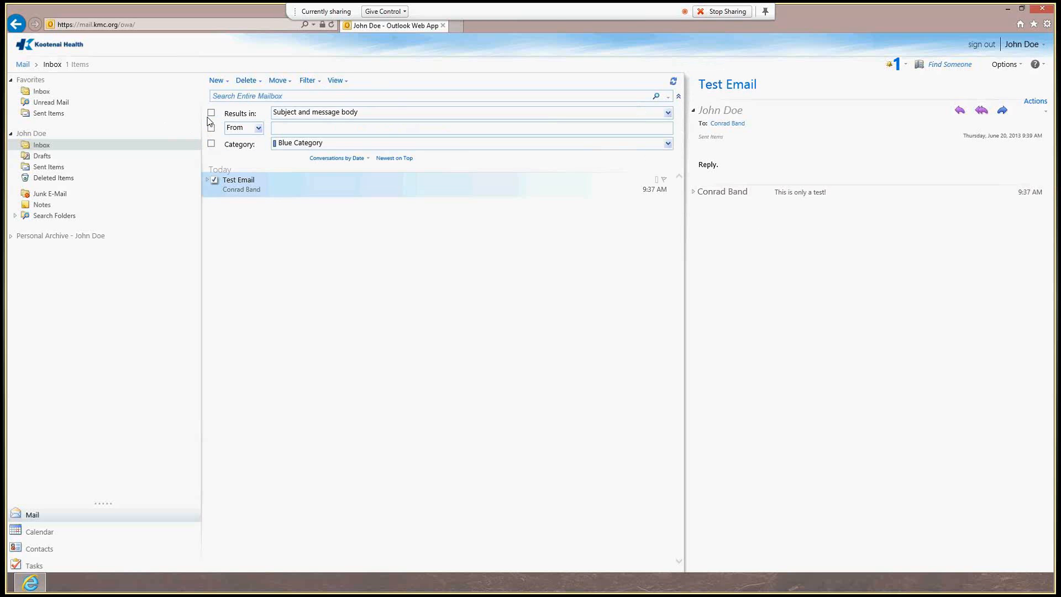
left_click(678, 99)
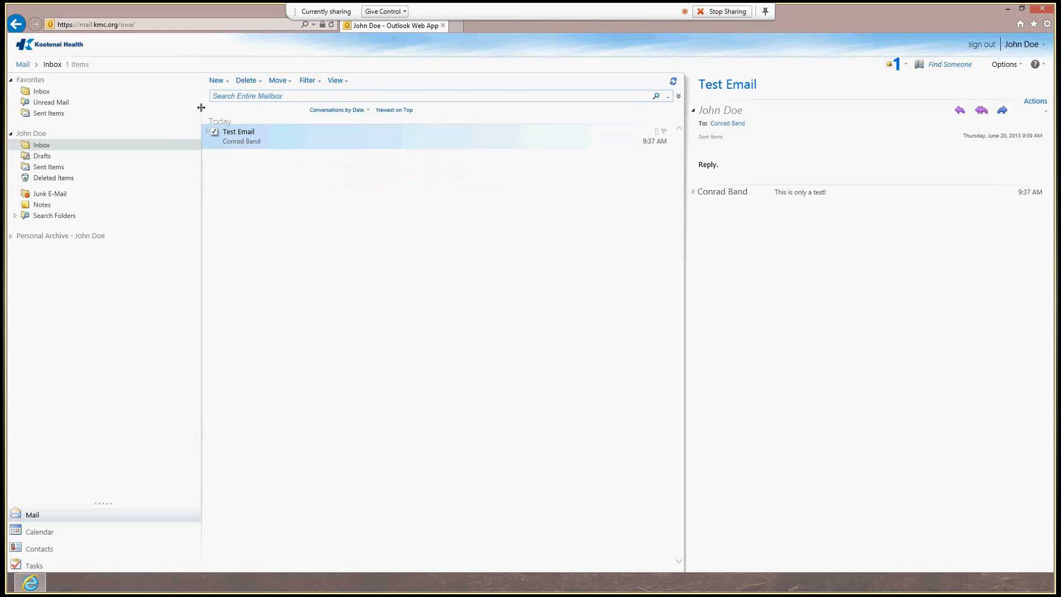
- Examine the commands offered under New, Delete, Move and Options for the mailbox
left_click(227, 82)
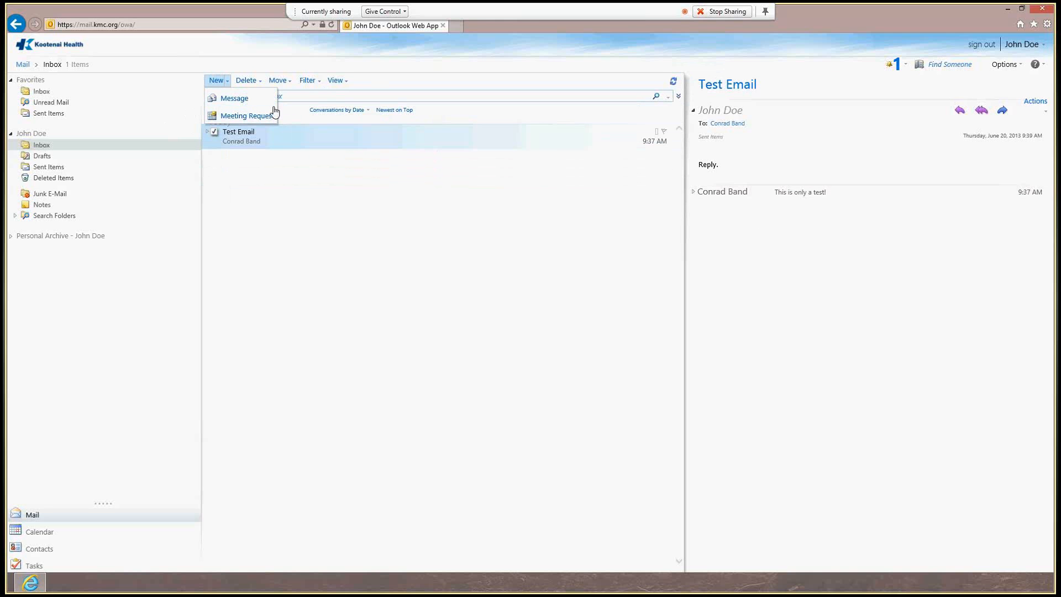
left_click(259, 81)
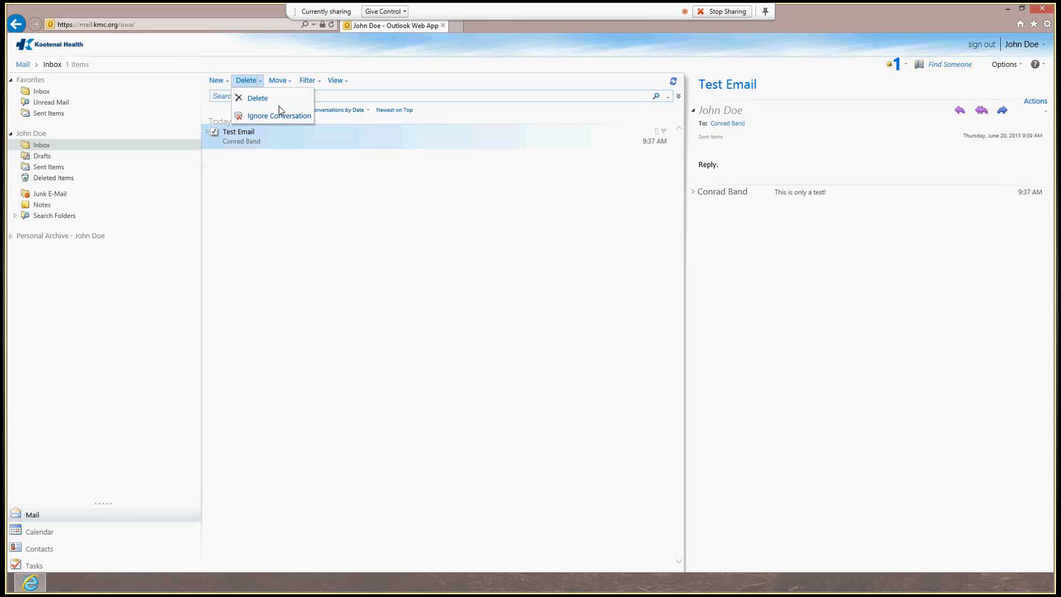
left_click(279, 61)
left_click(287, 83)
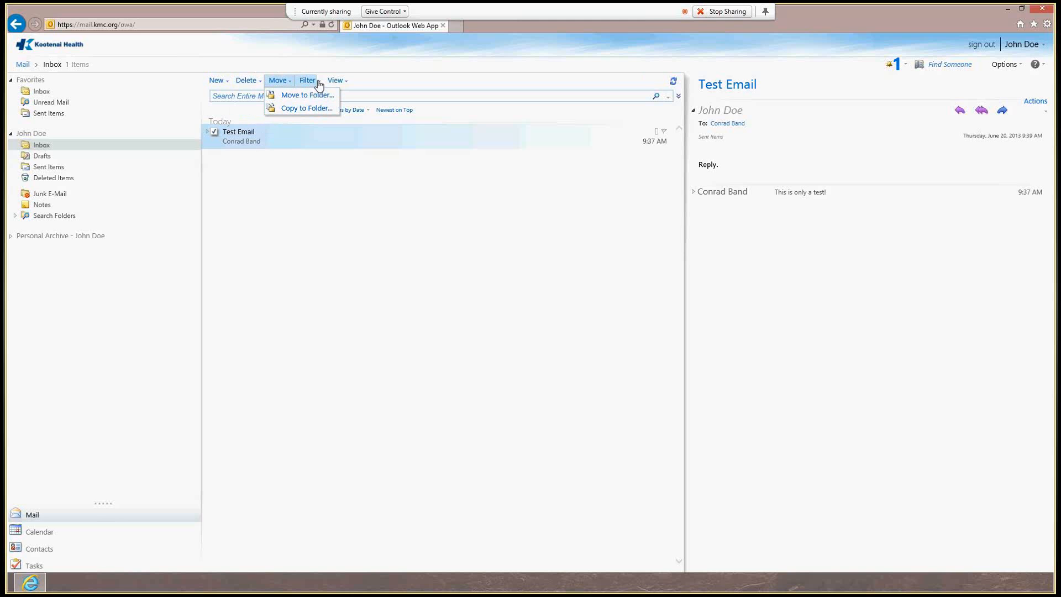
left_click(310, 58)
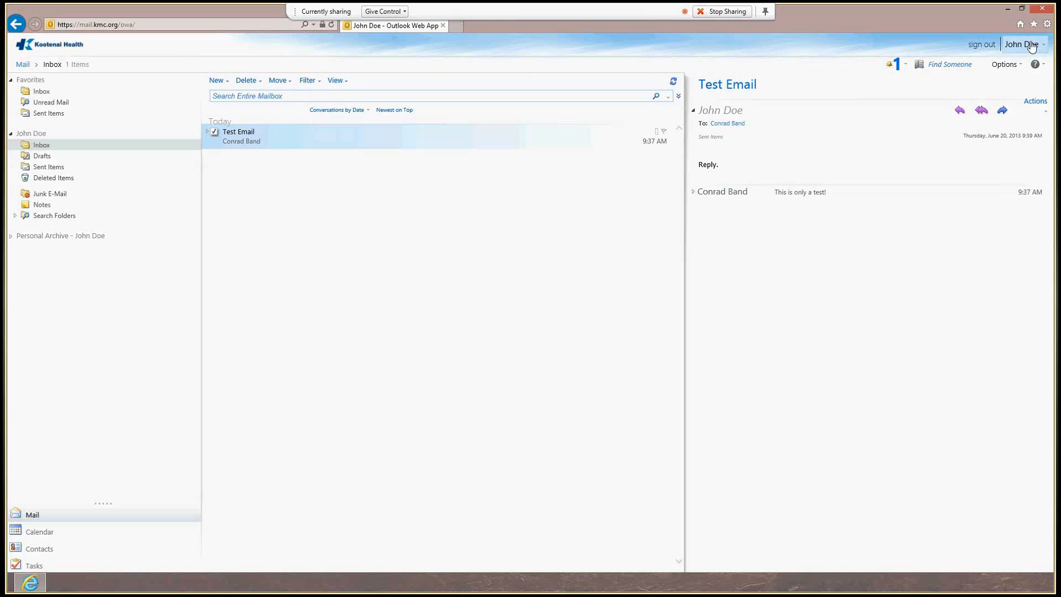
left_click(1019, 71)
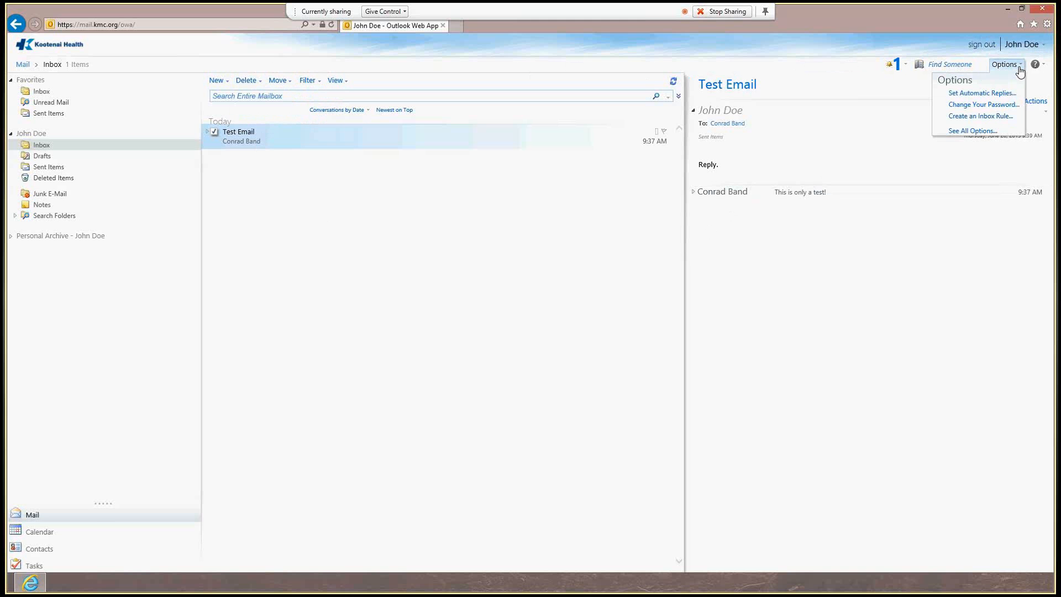
left_click(1049, 80)
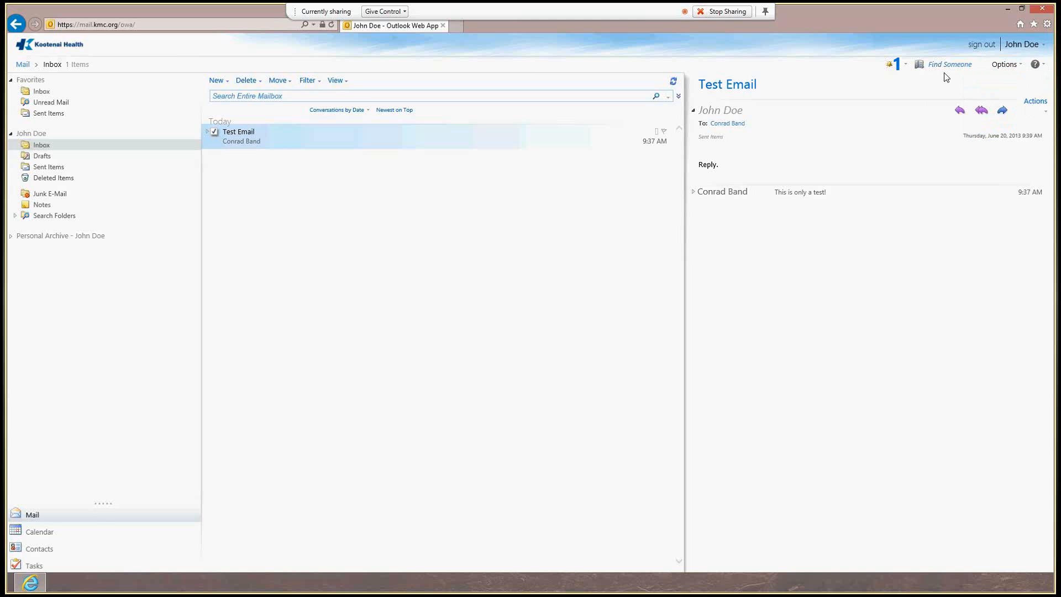
- Snooze the Training Video reminder until 5 minutes before start
left_click(903, 67)
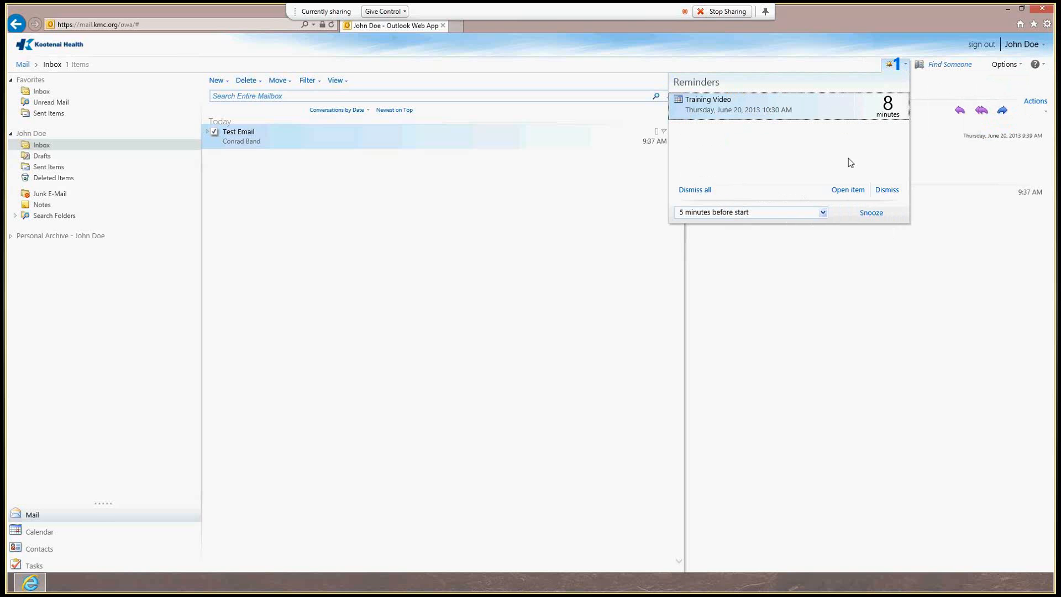
left_click(872, 217)
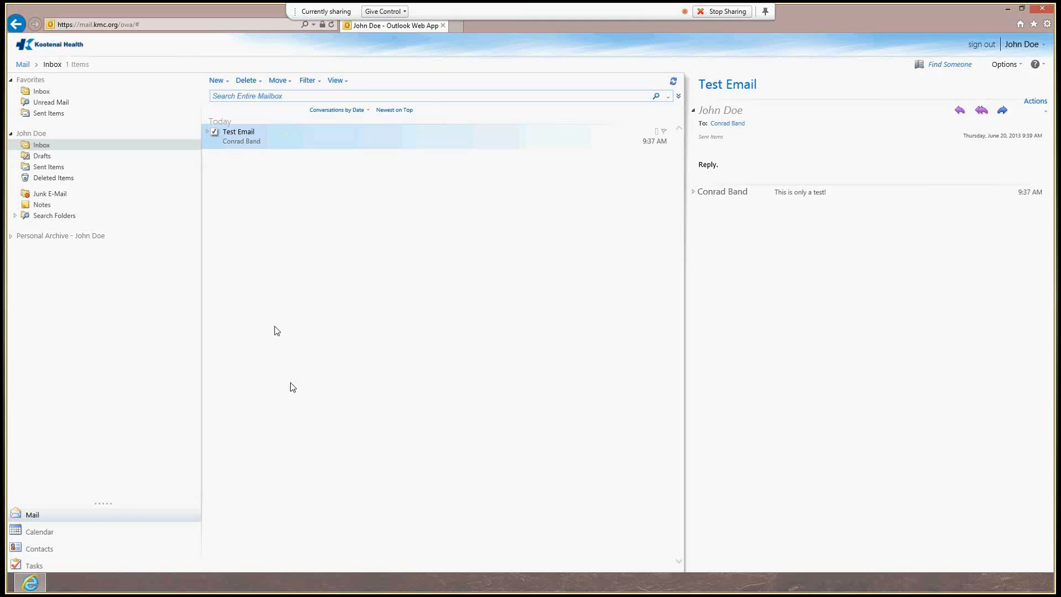
- Look through the Drafts, Sent Items and Deleted Items folders and return to the Inbox
left_click(39, 159)
left_click(57, 167)
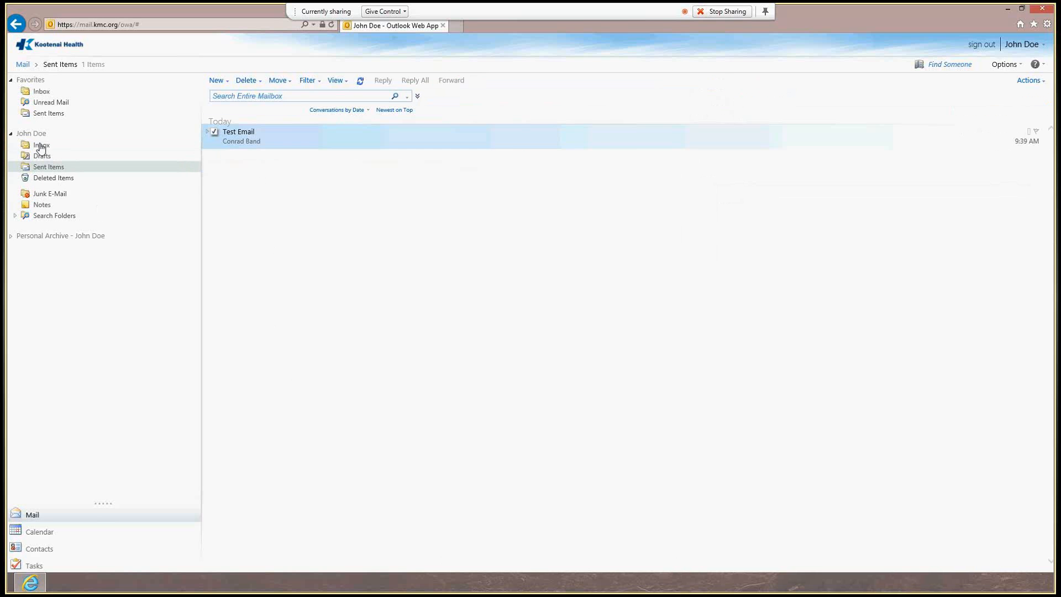
left_click(47, 178)
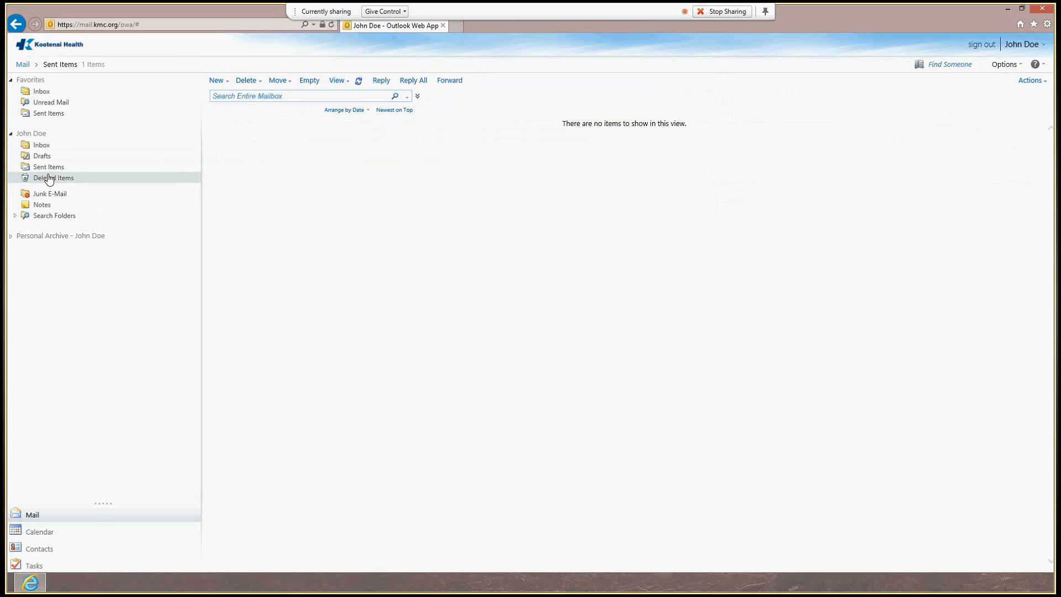
left_click(37, 146)
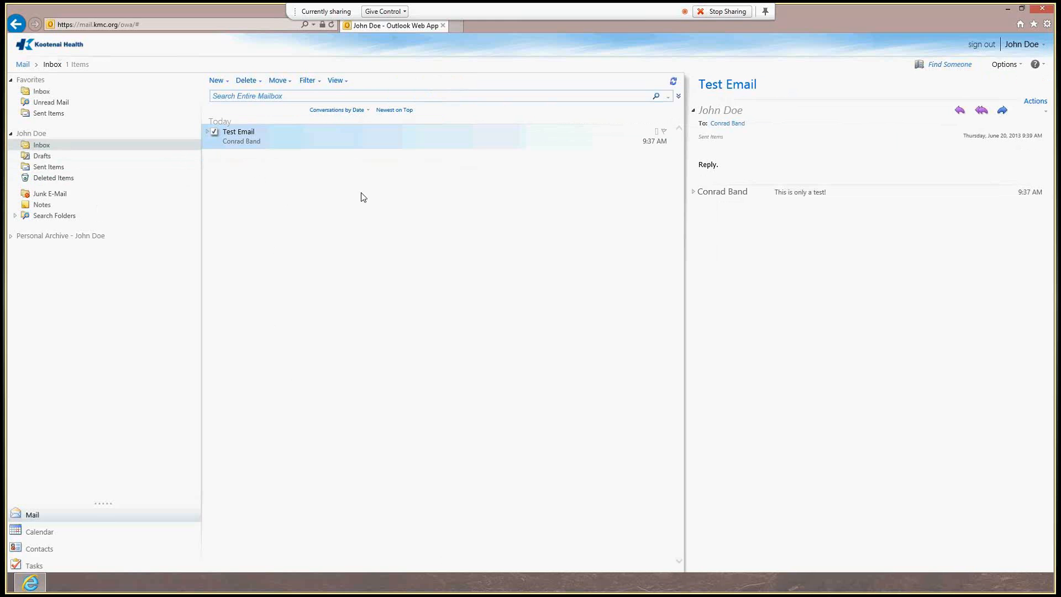
- Inspect both messages in the Test Email conversation and the further actions available for the reply
left_click(207, 133)
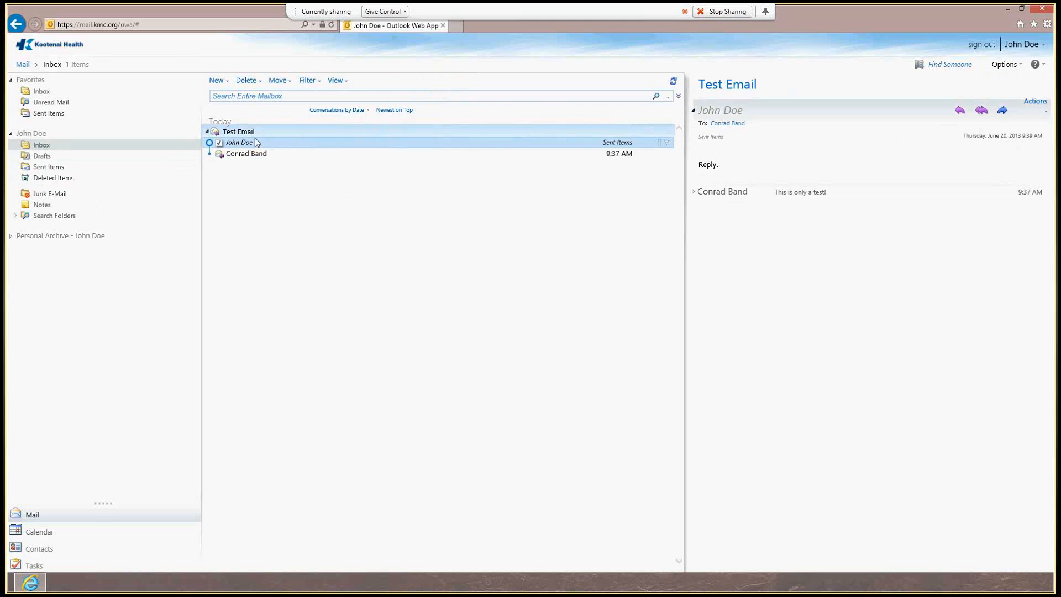
left_click(227, 155)
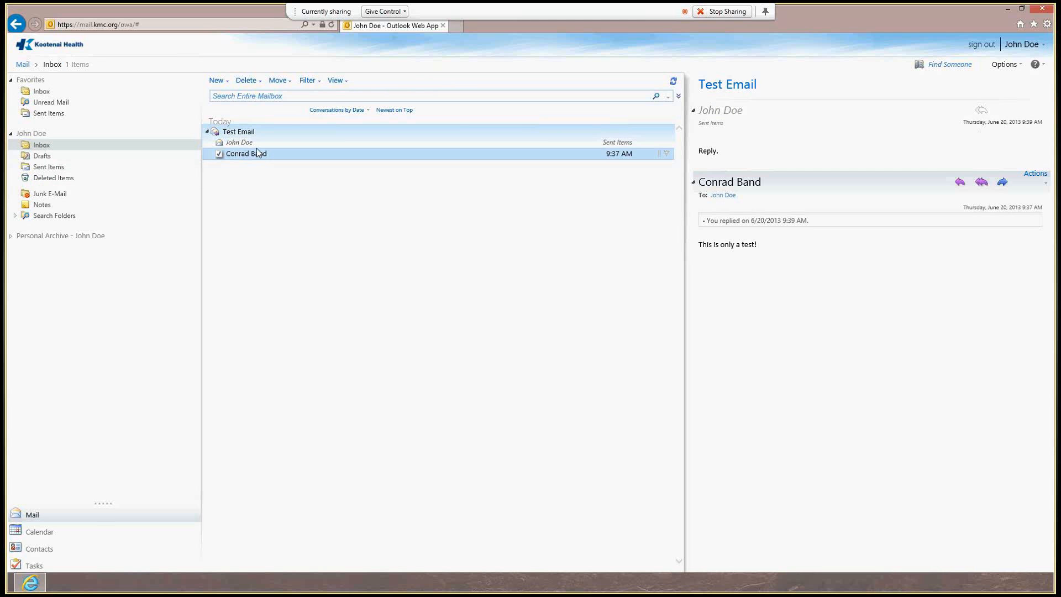
left_click(241, 143)
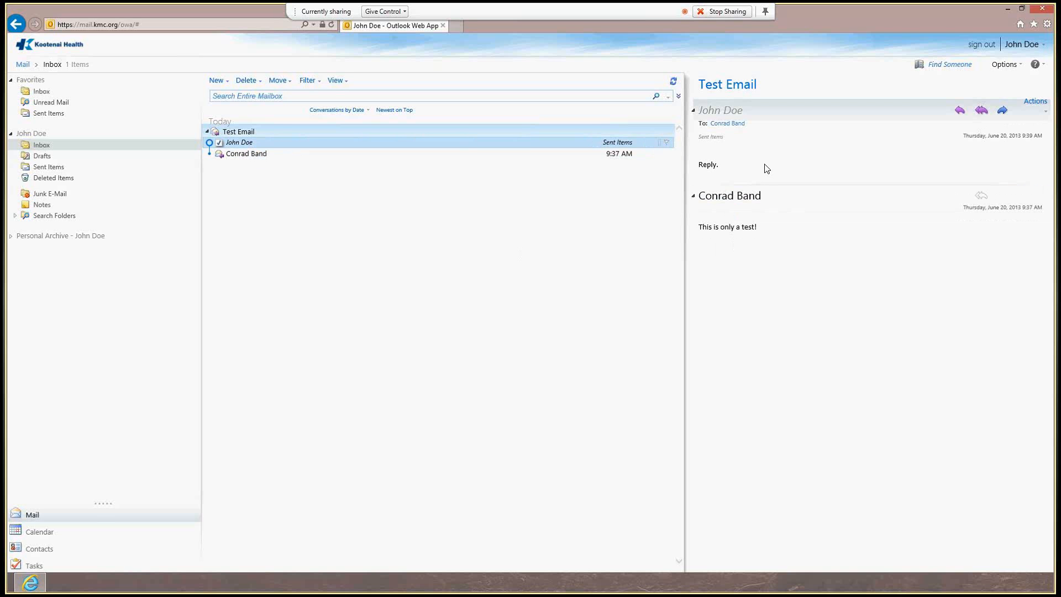
left_click(208, 132)
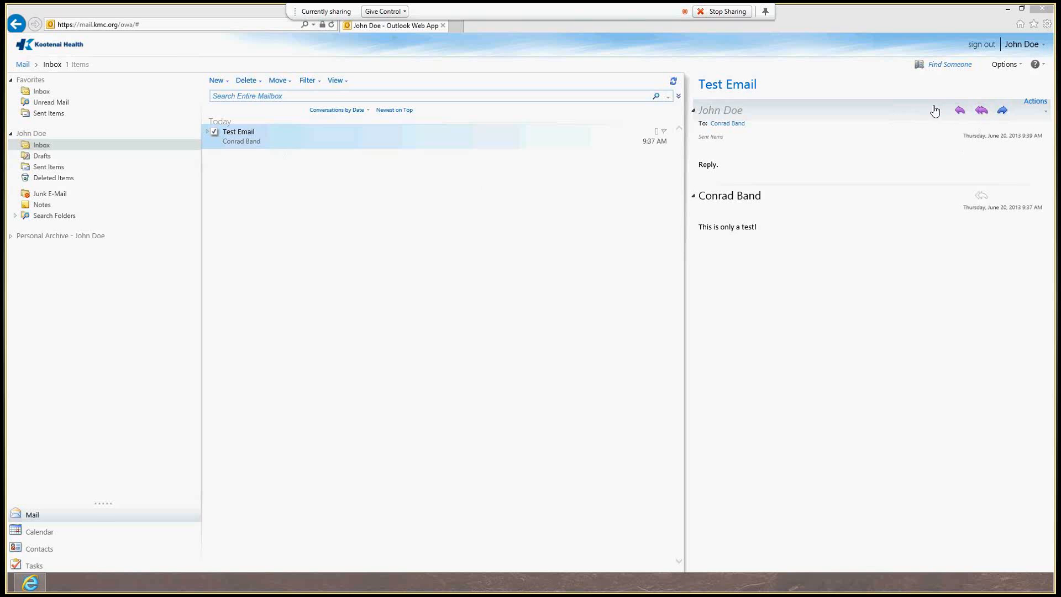
left_click(1046, 111)
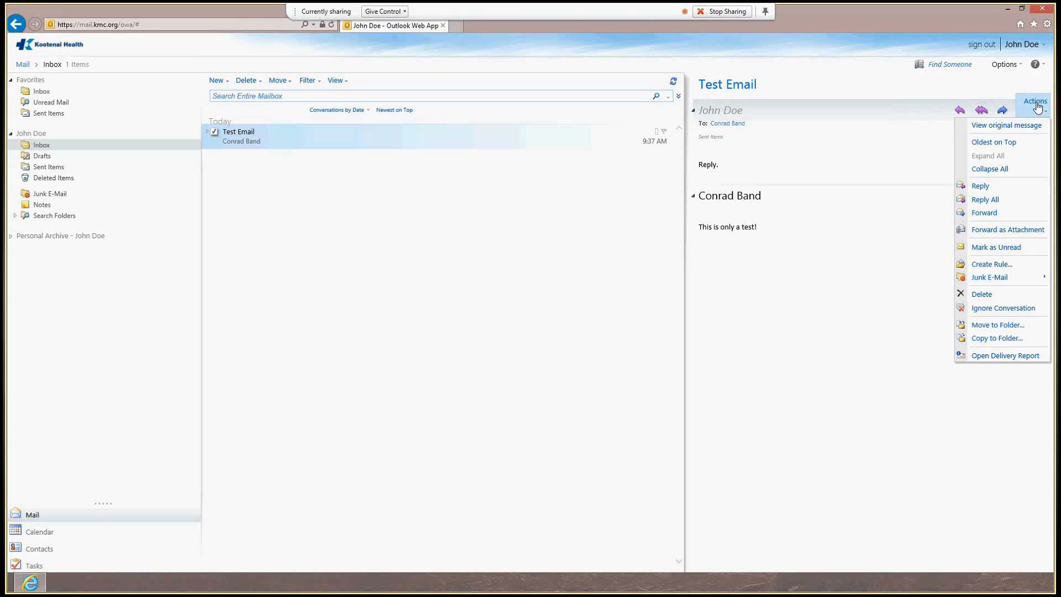
left_click(888, 427)
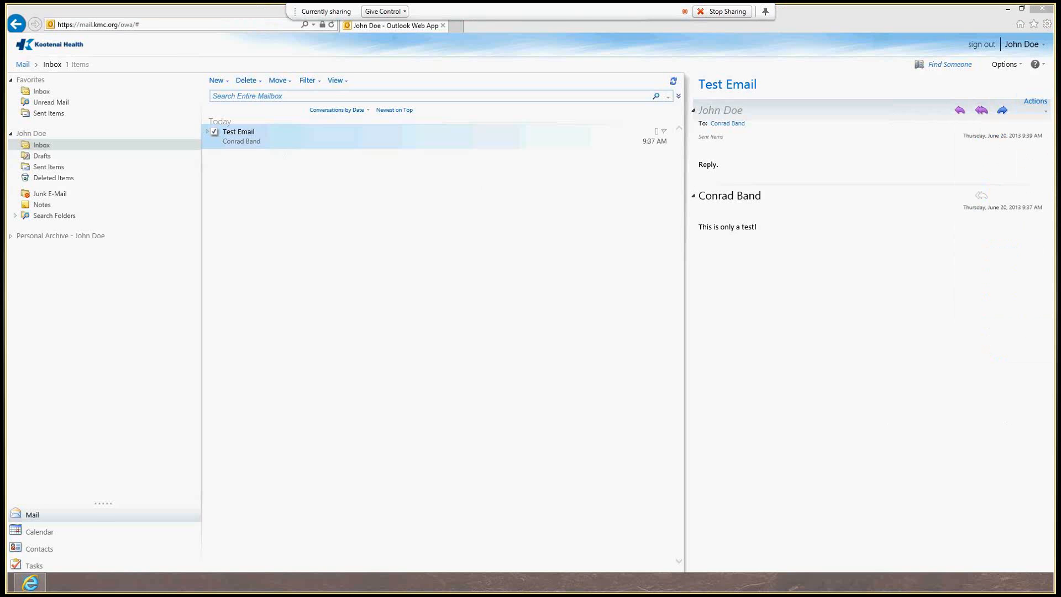
- Open the calendar and switch it to the day view
left_click(112, 428)
left_click(26, 533)
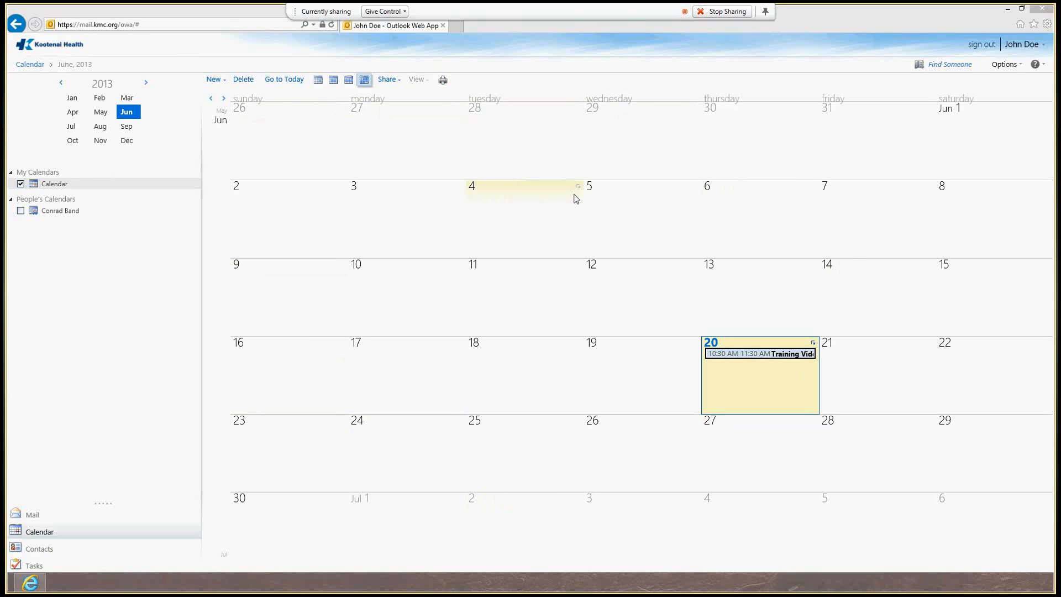
left_click(318, 79)
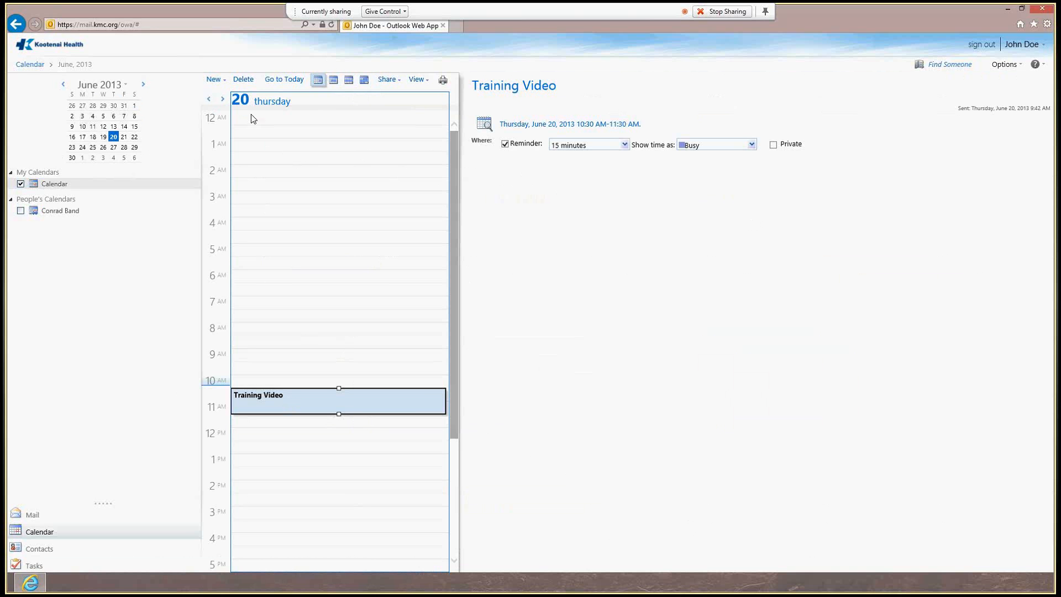
- Show June 5, 2013 in the calendar's day view and return to today
left_click(219, 79)
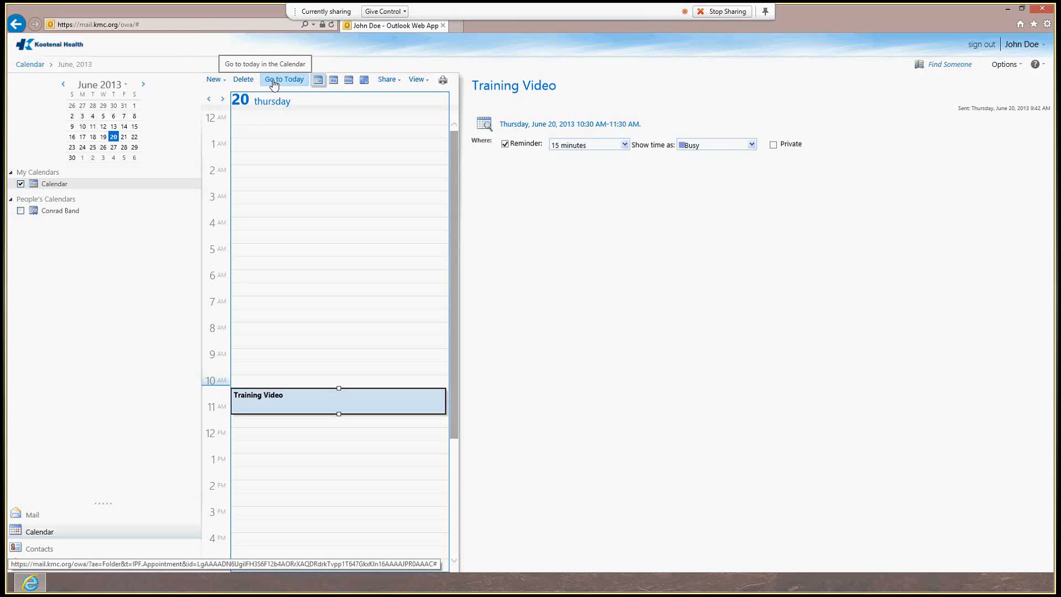
left_click(103, 116)
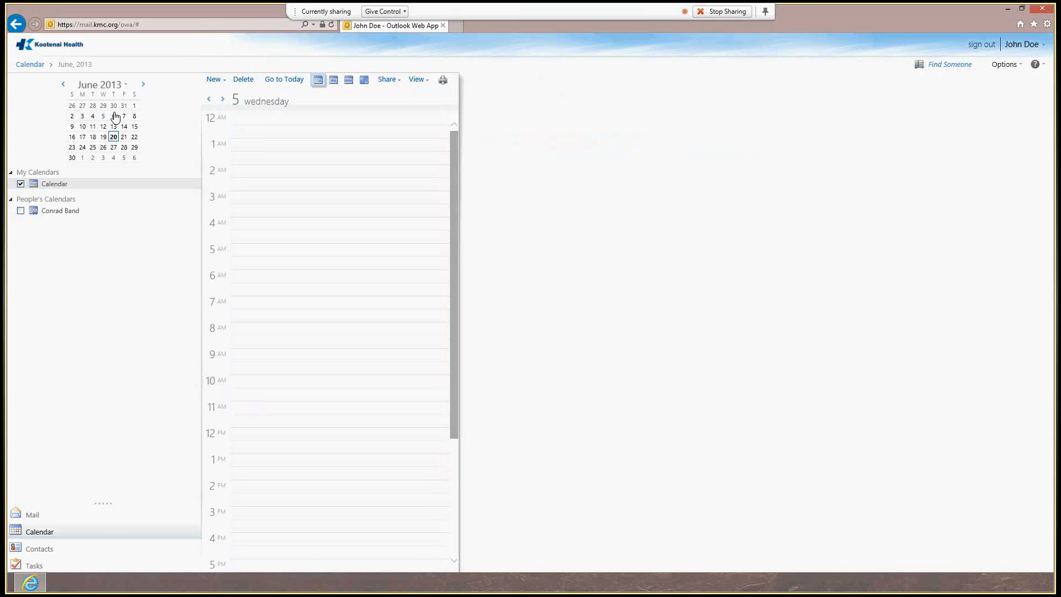
left_click(272, 84)
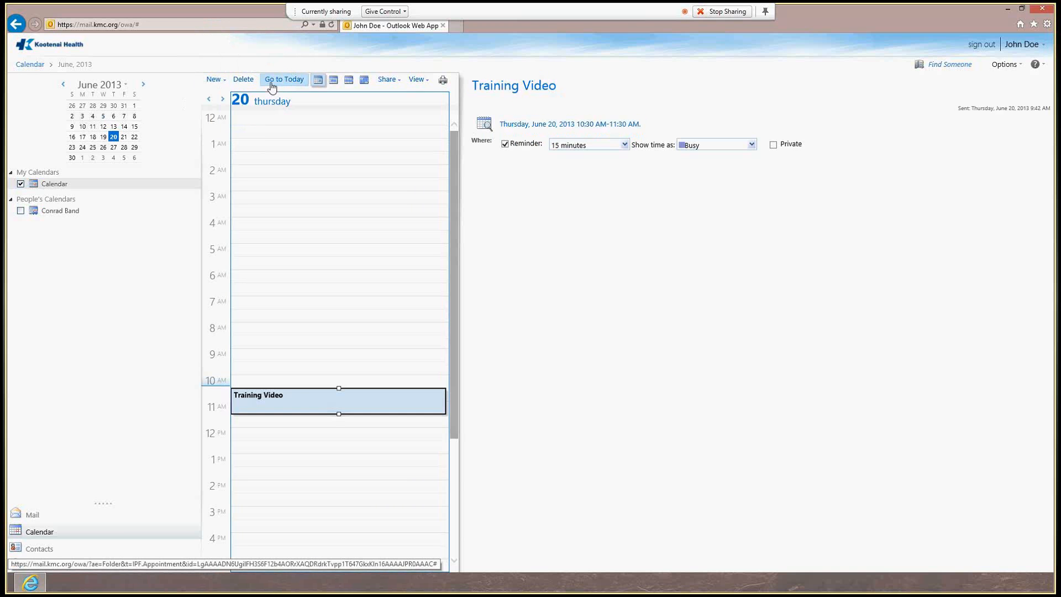
- Switch the calendar to the work week view
left_click(332, 82)
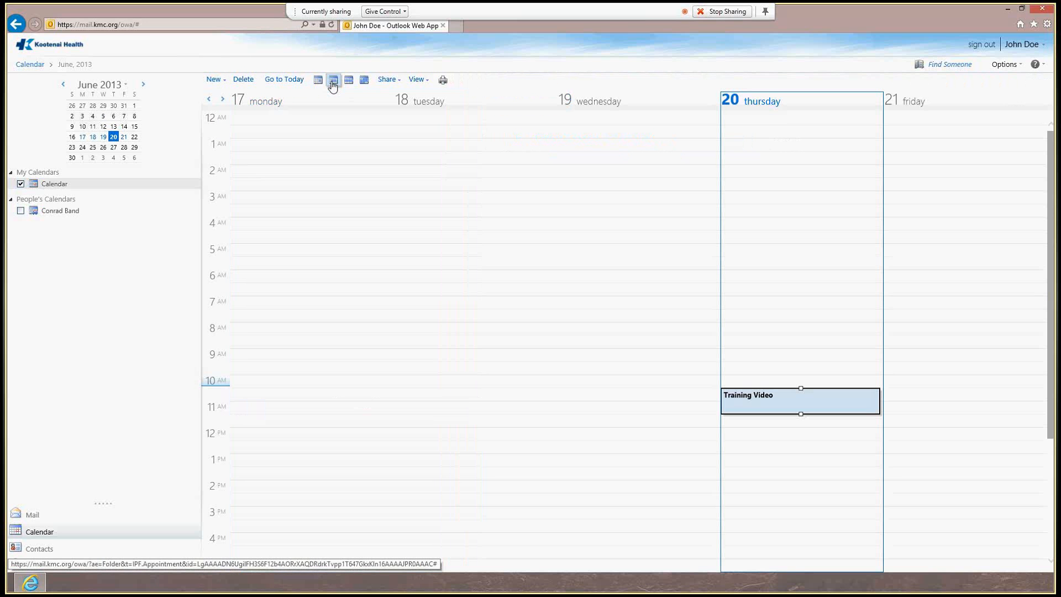
- Show the calendar in the week view and switch it on to the month view
left_click(349, 88)
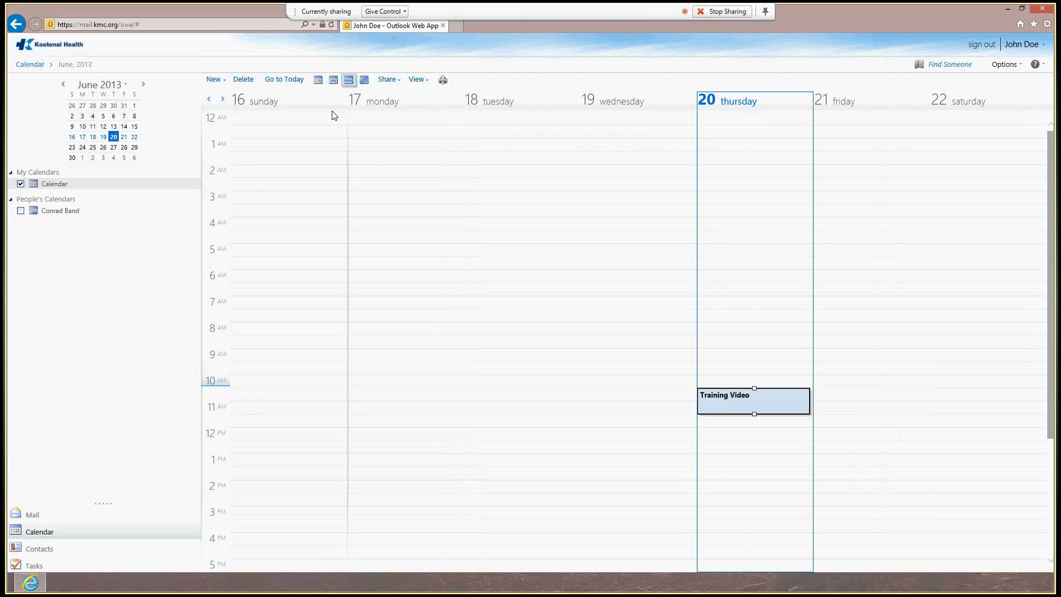
left_click(363, 81)
- Inspect the options for adding a calendar from the organization or the Internet, and cancel without adding one
left_click(396, 82)
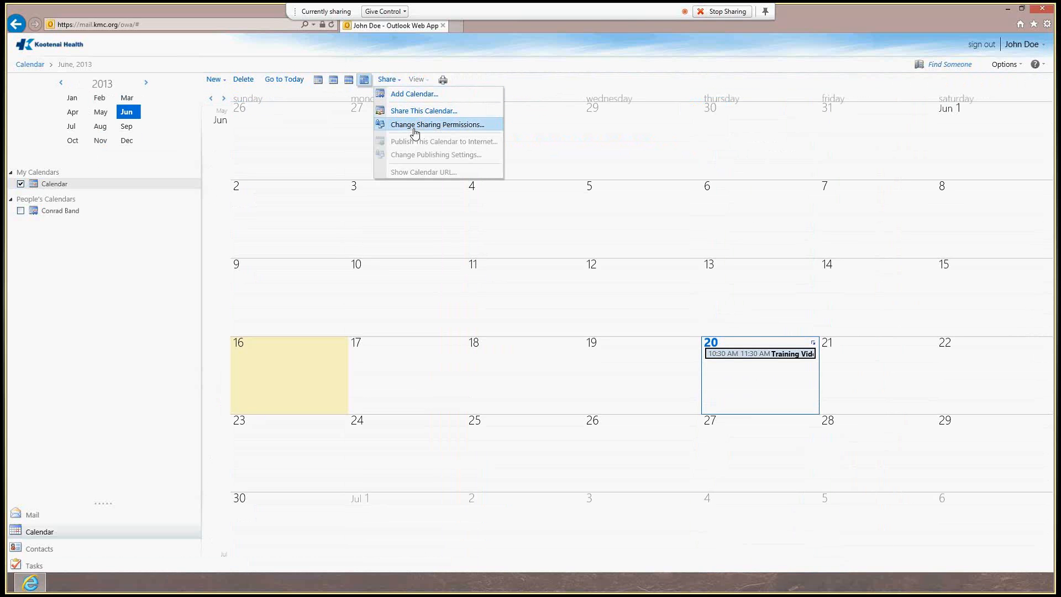
left_click(414, 94)
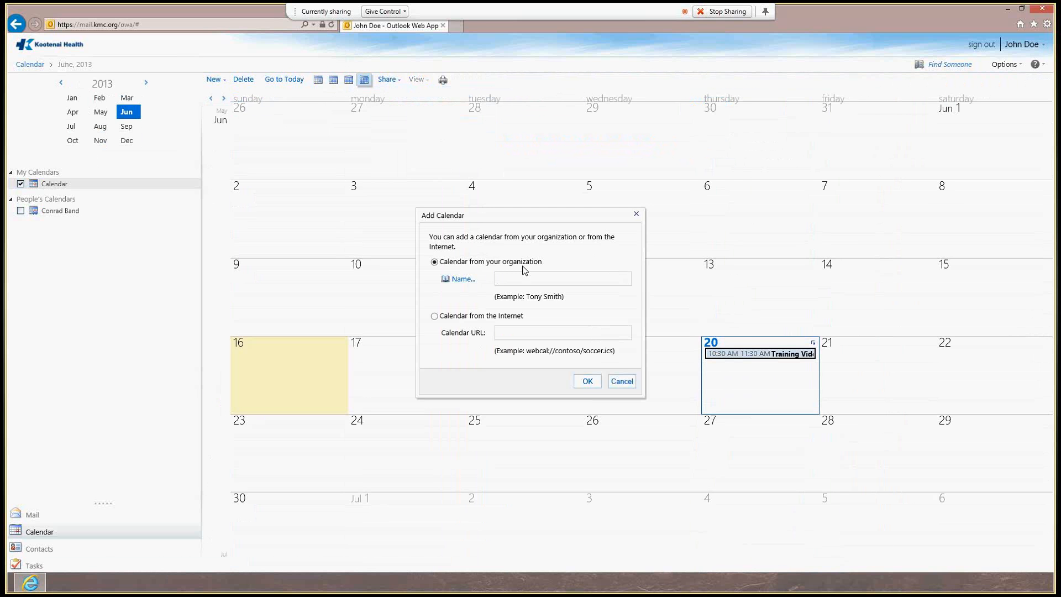
left_click(622, 381)
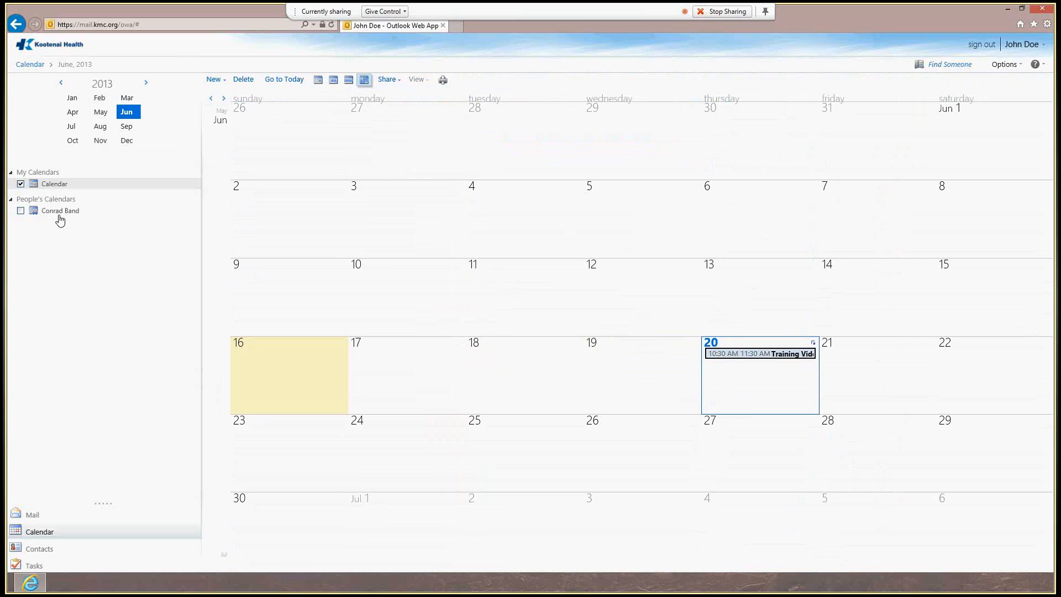
- Display the colleague's calendar beside the own calendar to check its busy times, and hide it again
left_click(21, 211)
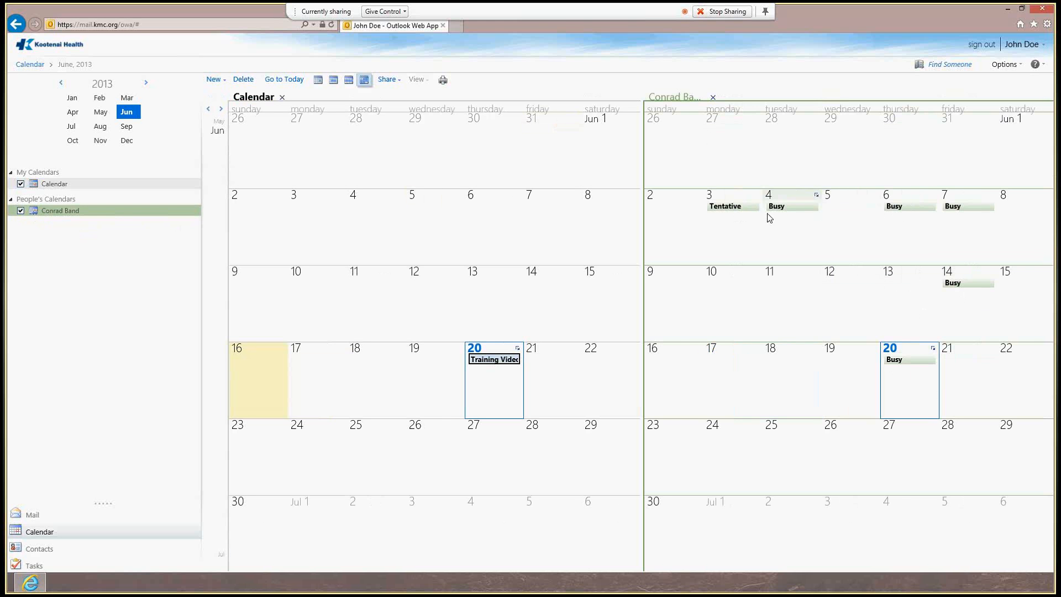
mouse_move(793, 215)
left_click(22, 211)
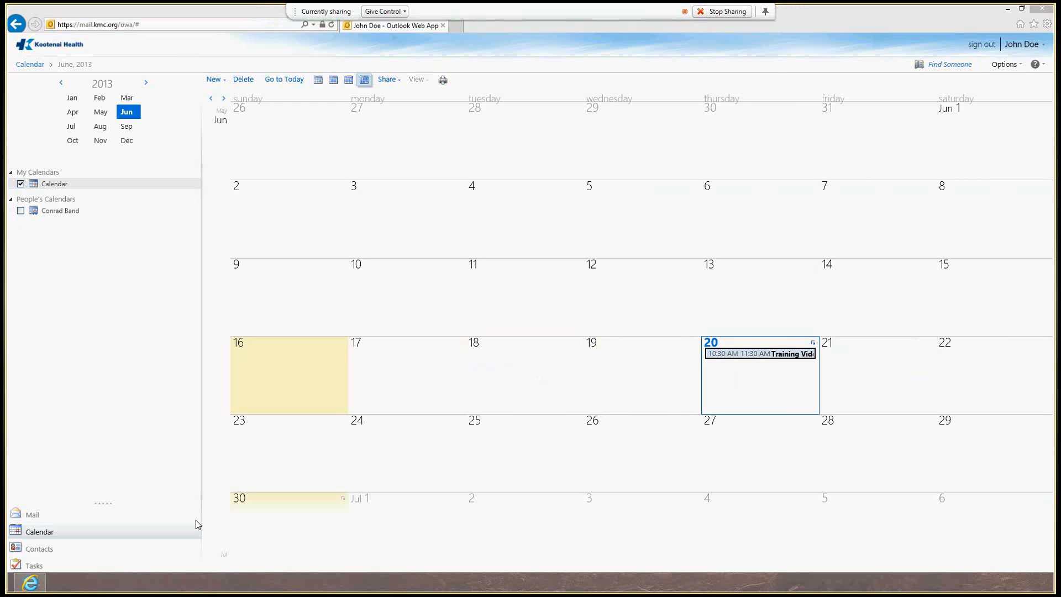
- View the contacts with their search field, and open the tasks
left_click(40, 550)
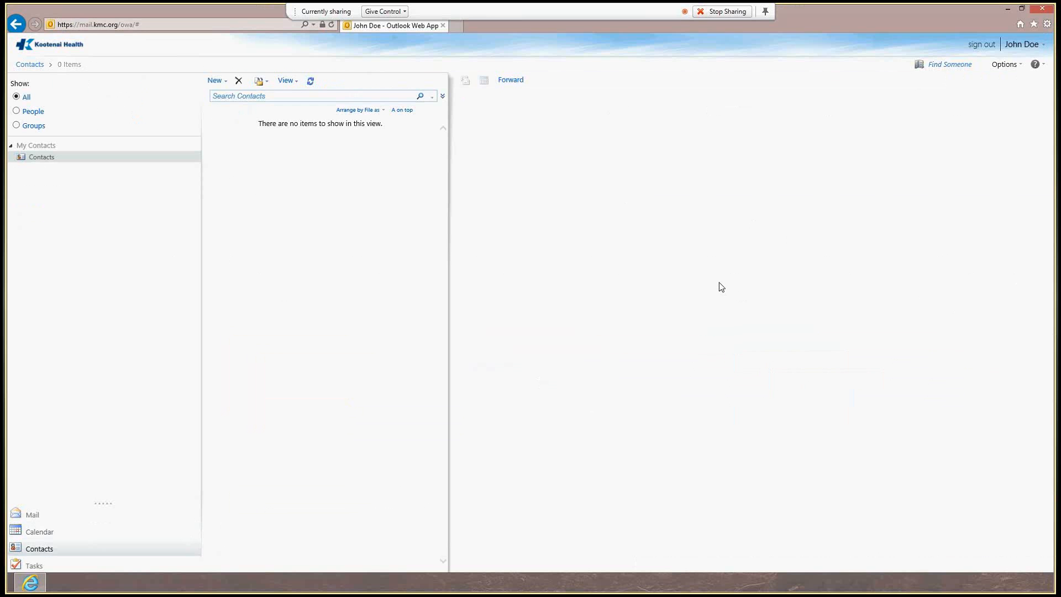
left_click(302, 96)
left_click(34, 566)
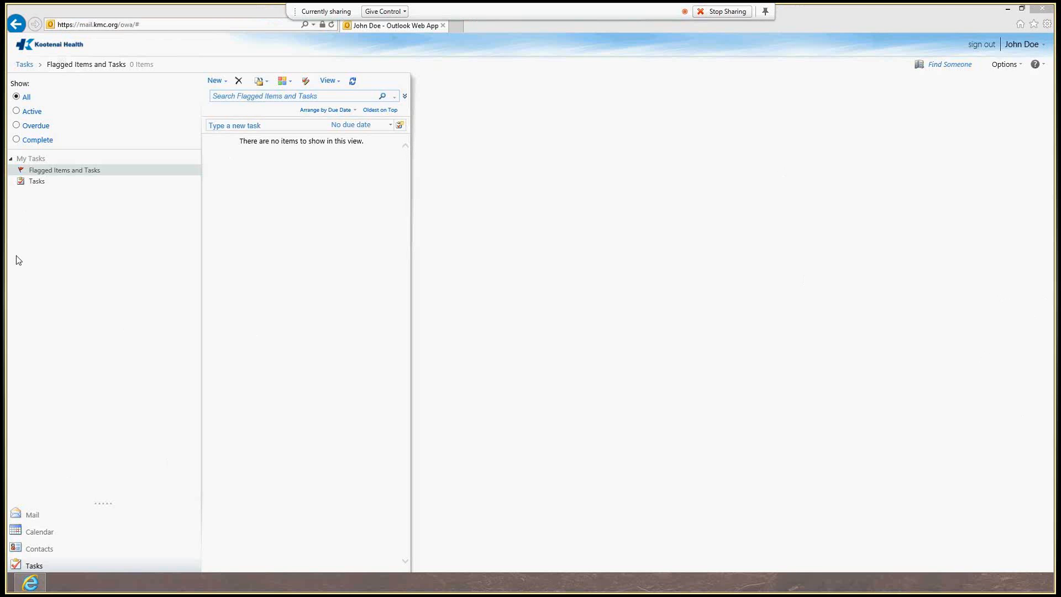
- Return to the mail inbox and dismiss the Training Video reminder
left_click(34, 515)
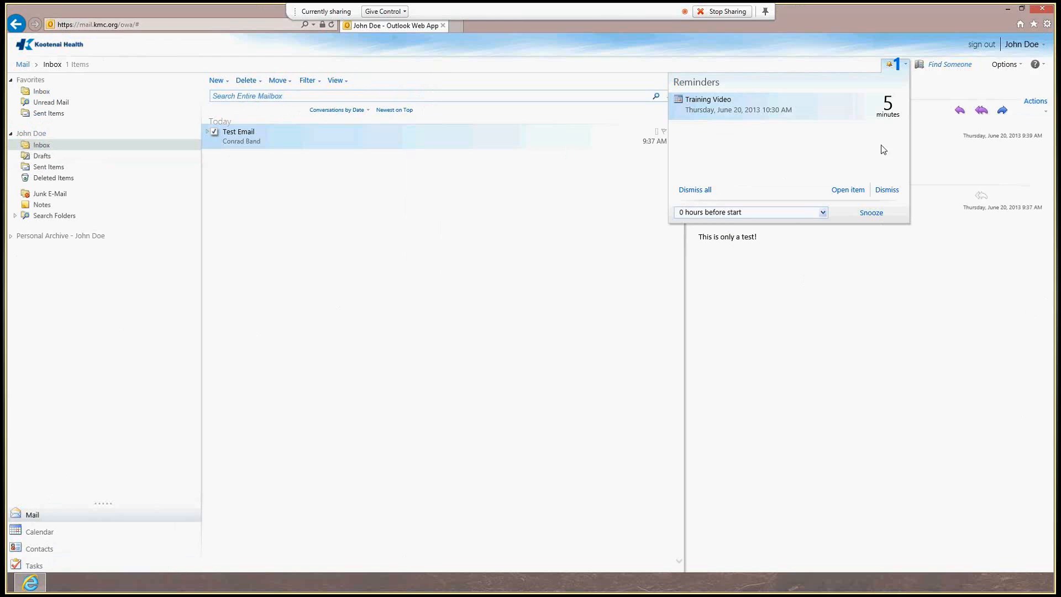
left_click(886, 190)
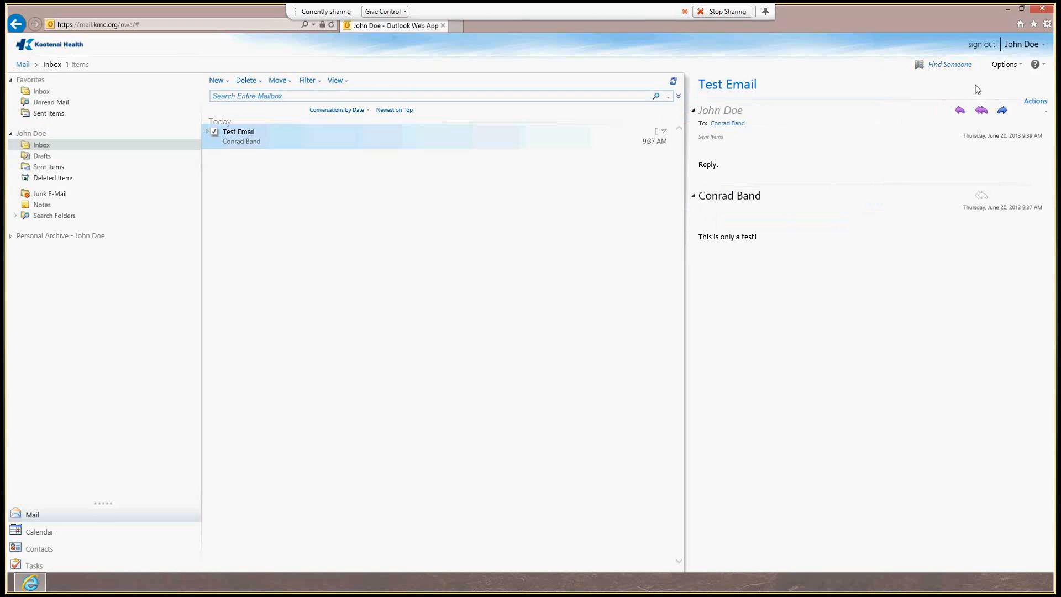
- View the complete account options page and return to the mailbox
left_click(1018, 69)
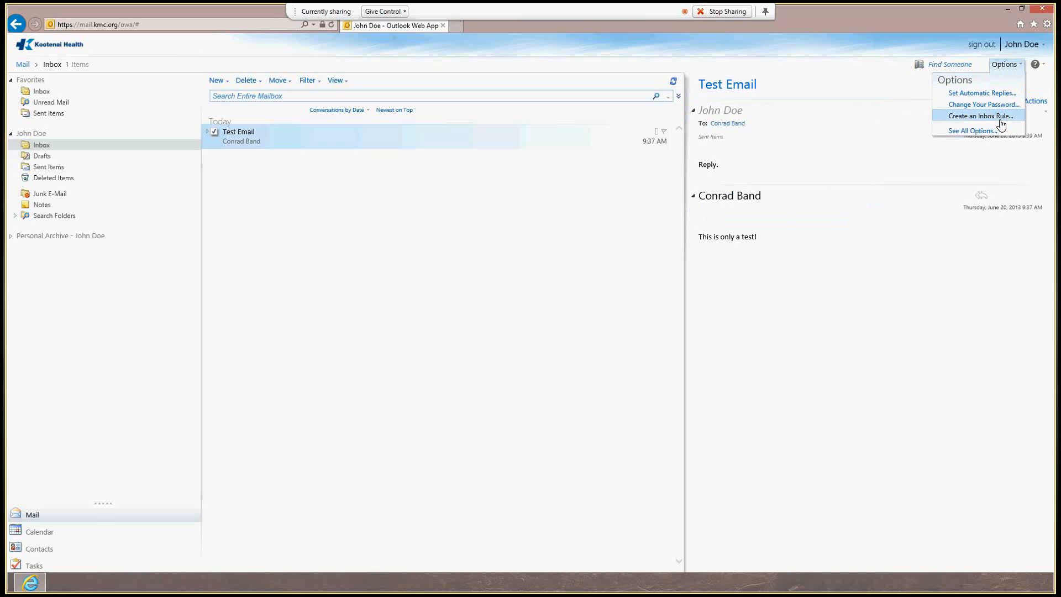
left_click(956, 131)
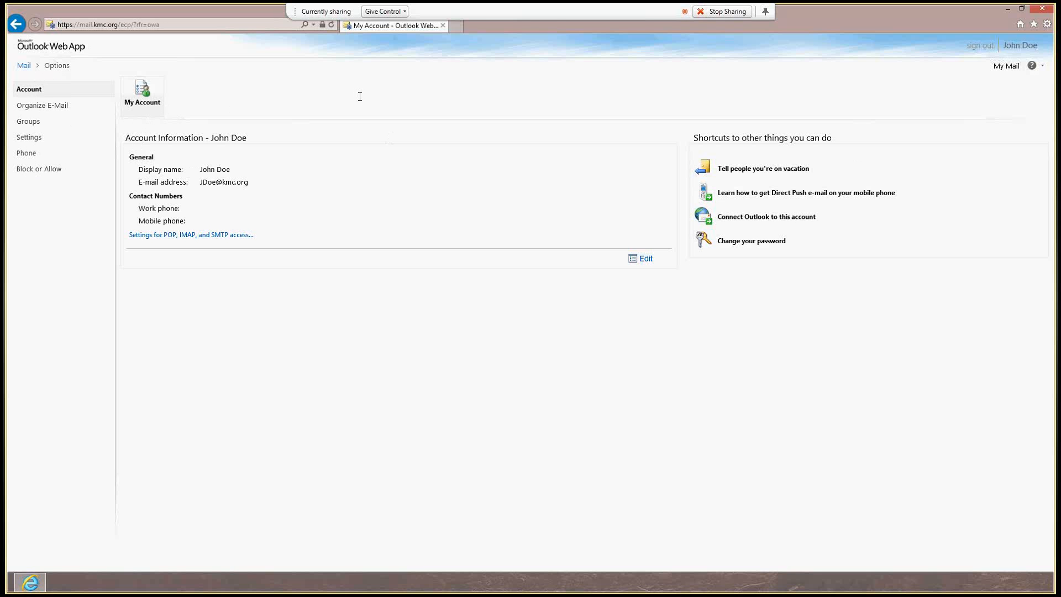
left_click(27, 68)
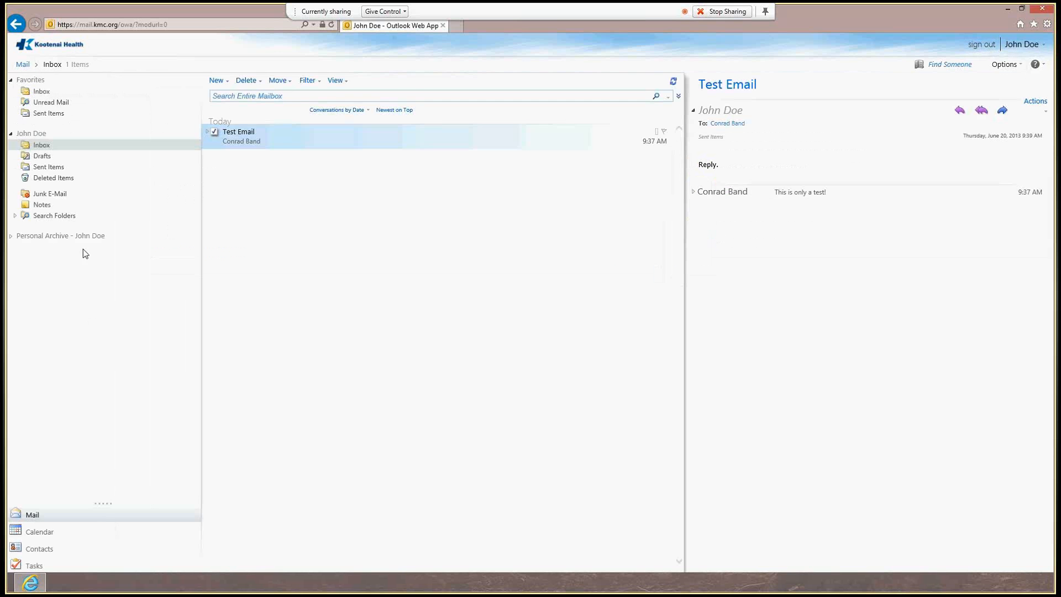
- Reopen the complete options page and view the inbox rules for organizing e-mail
left_click(1004, 64)
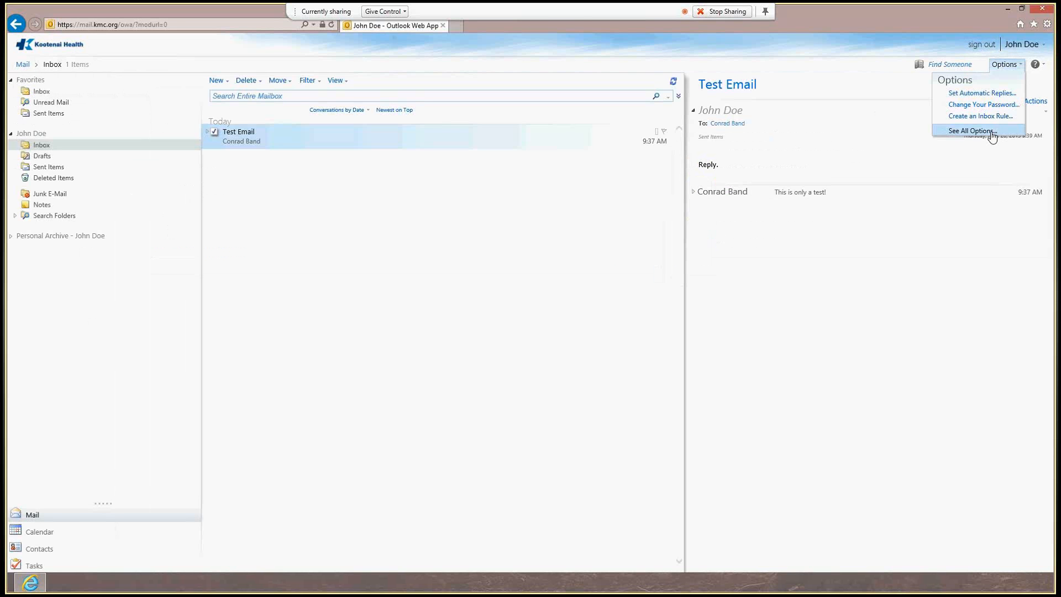
left_click(993, 133)
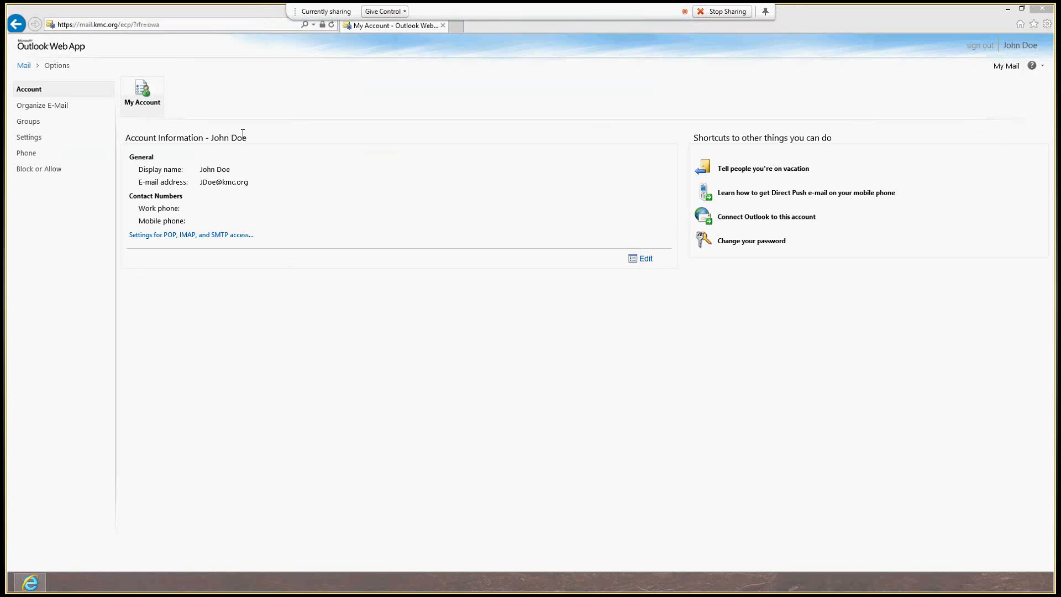
left_click(56, 110)
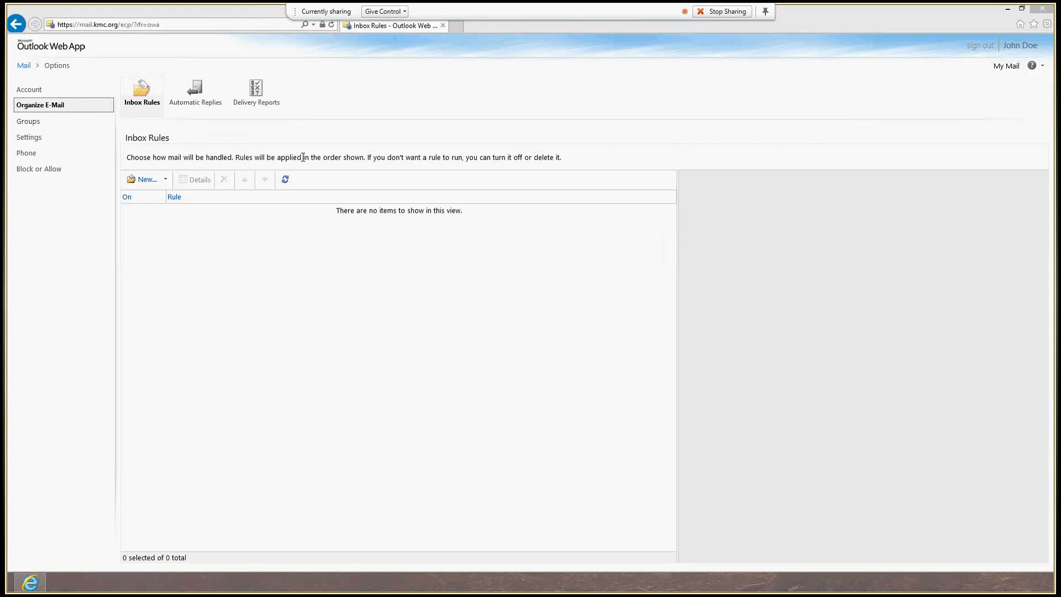
- Turn on sending automatic replies in the e-mail organization options
left_click(187, 105)
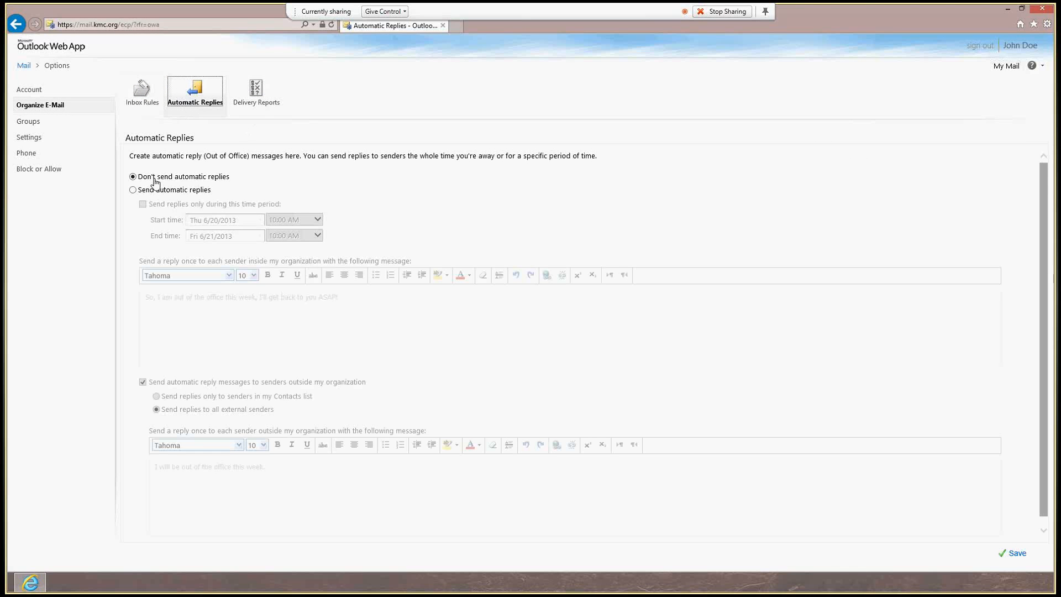
scroll(203, 243, "down", 1)
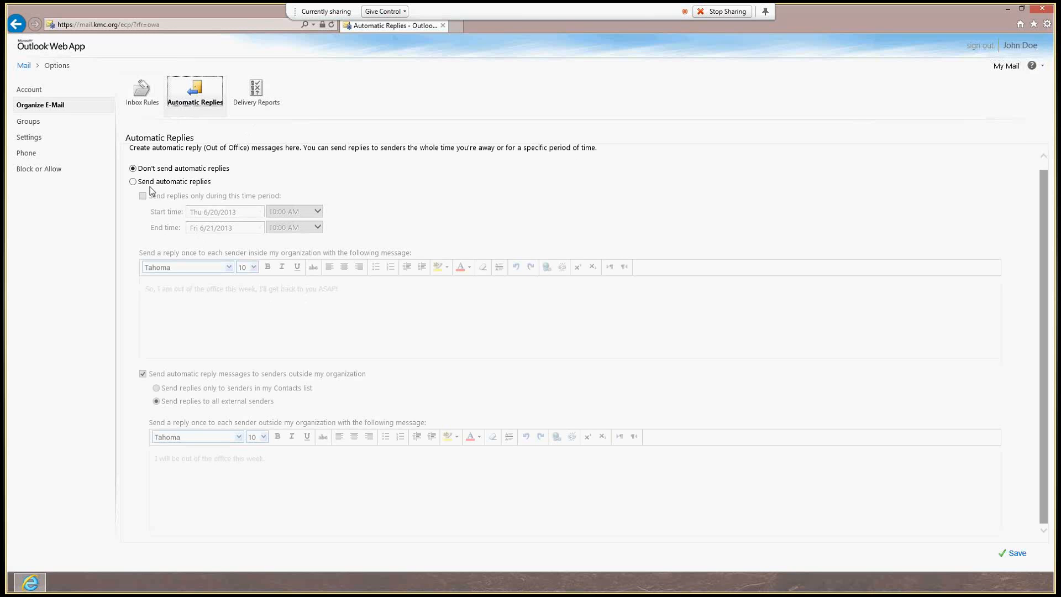
left_click(133, 181)
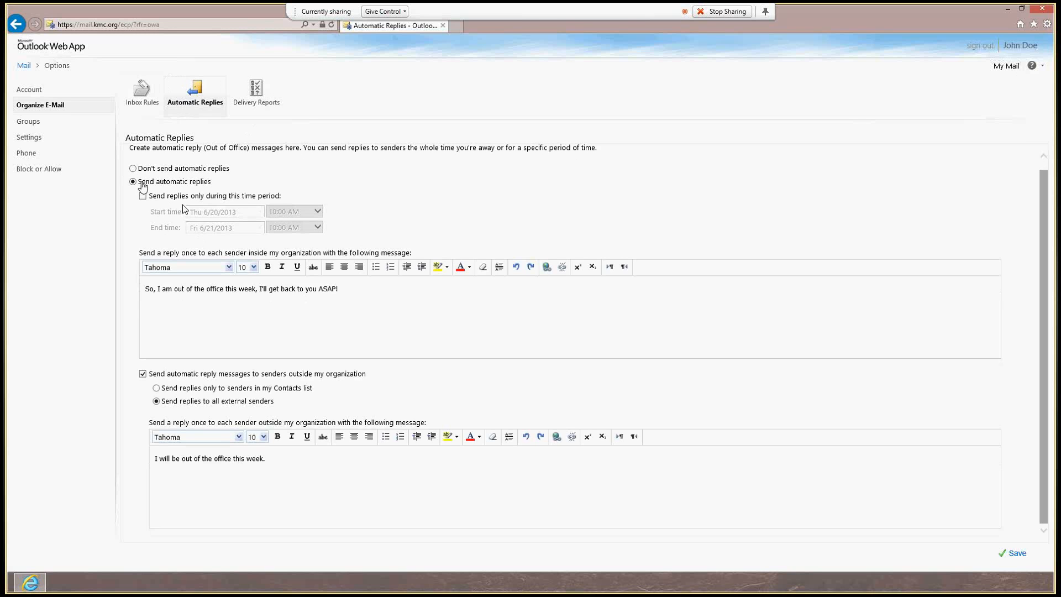
- Review the internal and external automatic reply messages, and restrict the replies to a specific time period
left_click_drag(360, 288, 90, 292)
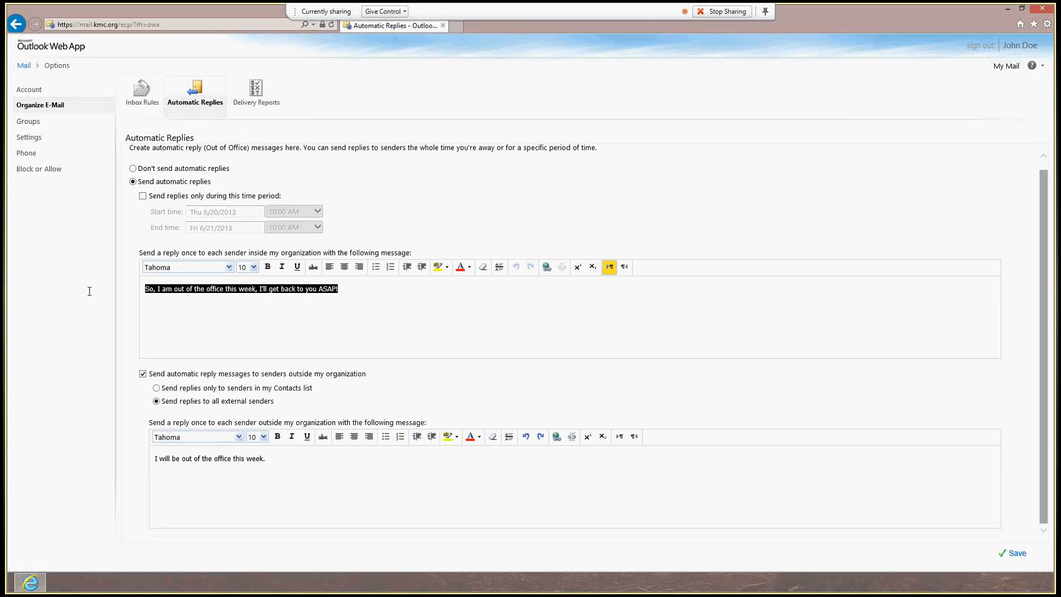
left_click(223, 307)
left_click_drag(360, 284, 138, 293)
left_click(186, 312)
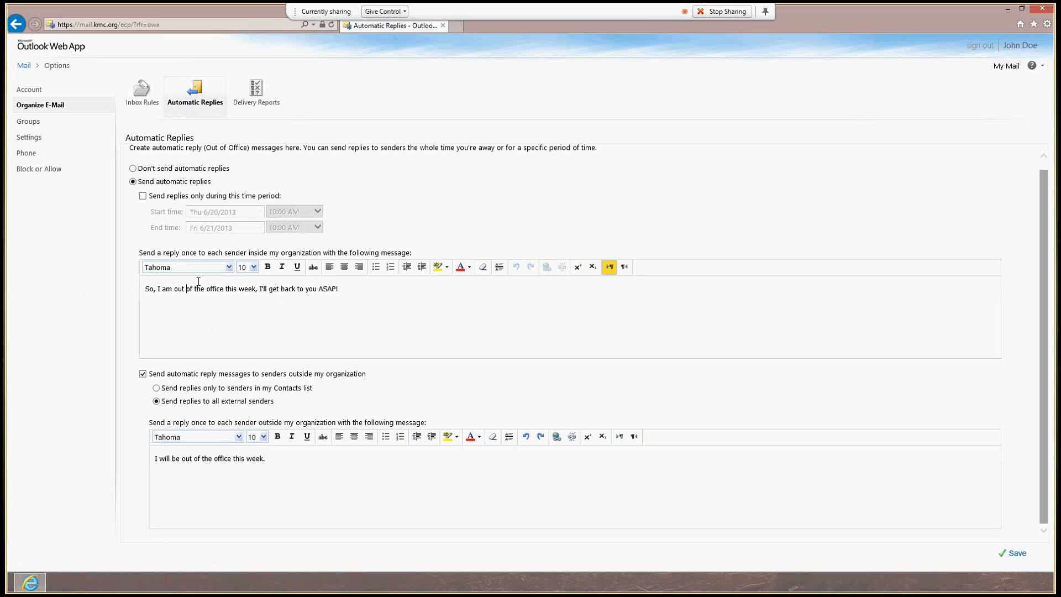
left_click(249, 458)
left_click(182, 198)
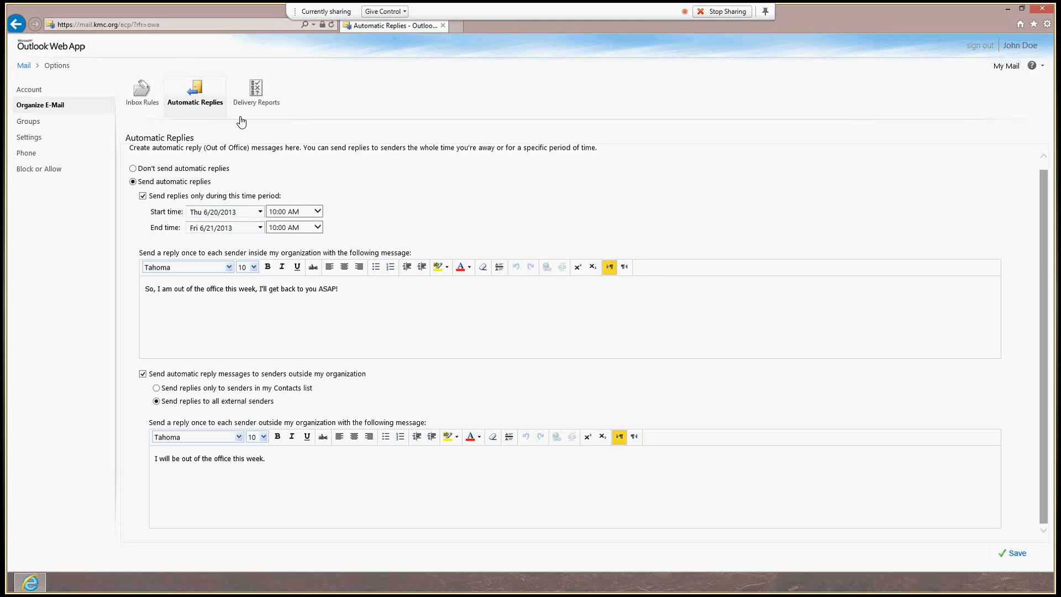
- Open the delivery reports search, leaving the automatic reply changes unsaved
left_click(256, 92)
left_click(600, 334)
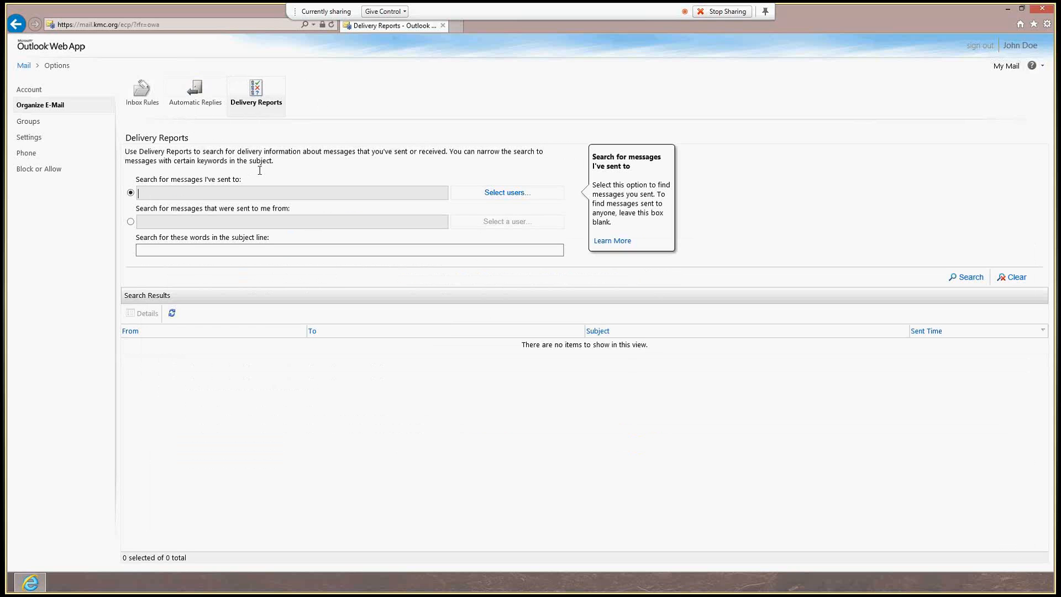
- View the public groups options, look through the groups available to join, and close the group list without joining
left_click(29, 124)
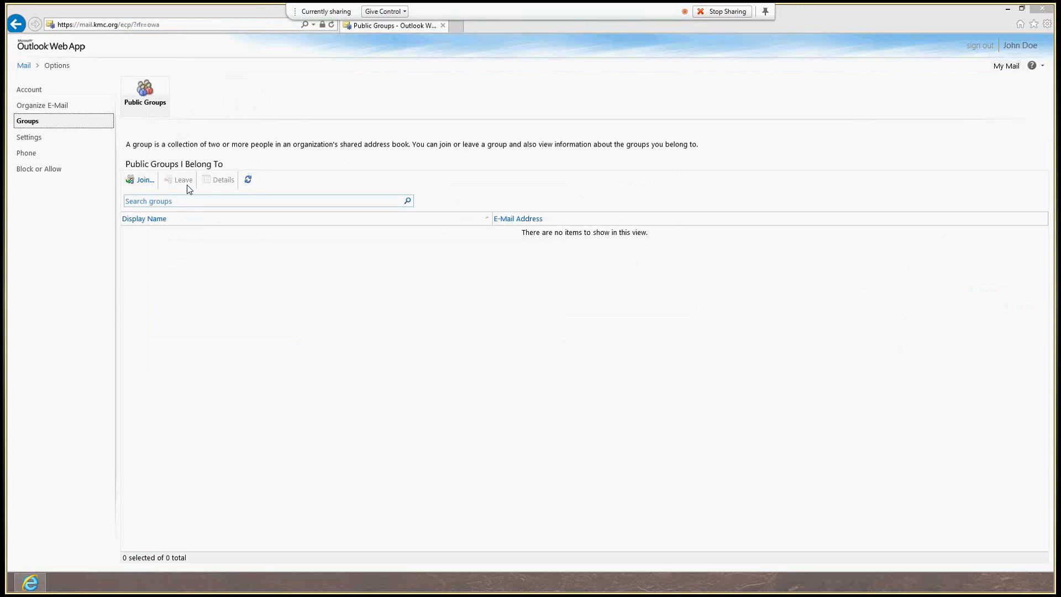
left_click(144, 183)
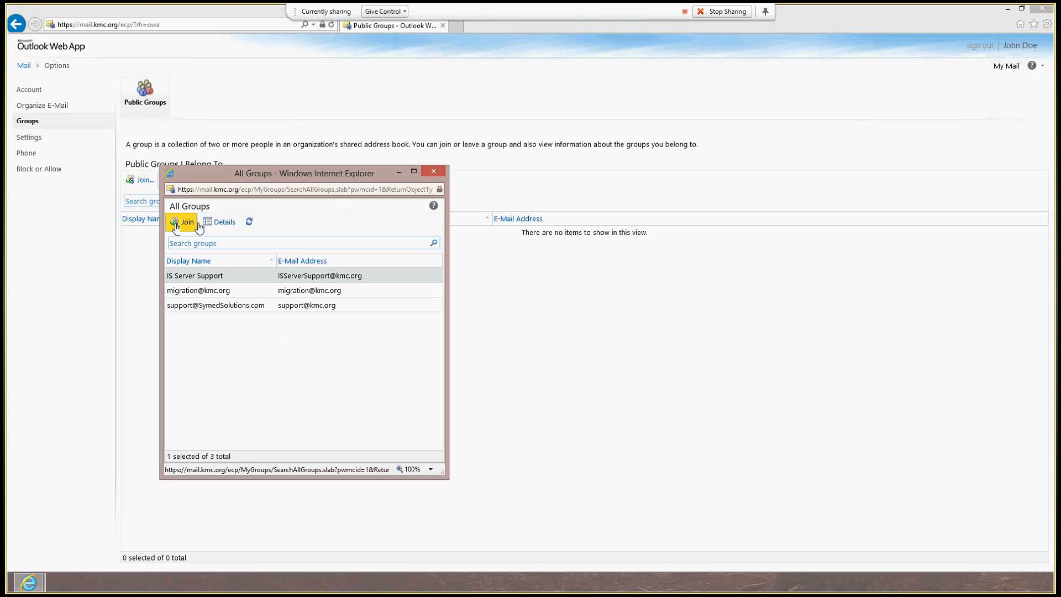
left_click(434, 172)
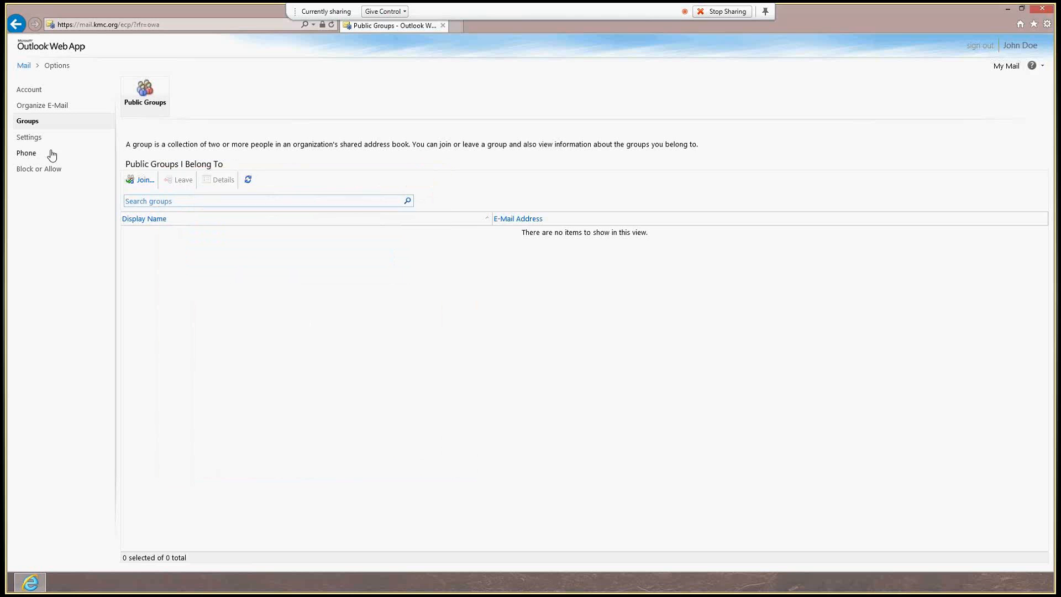
- Examine the account's mail, calendar, general, sent items, regional and password settings
left_click(35, 141)
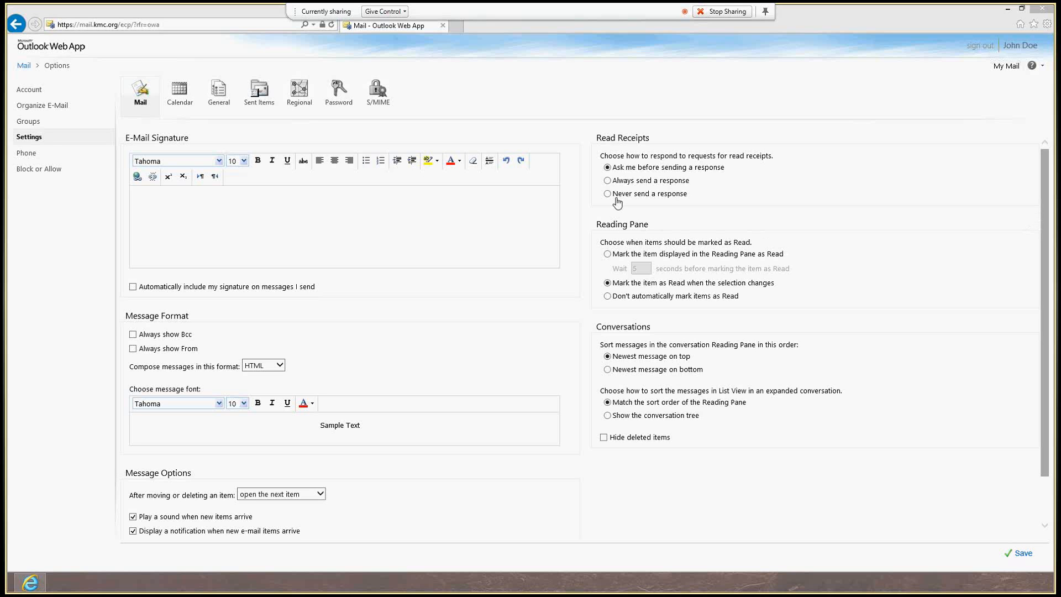
left_click(179, 92)
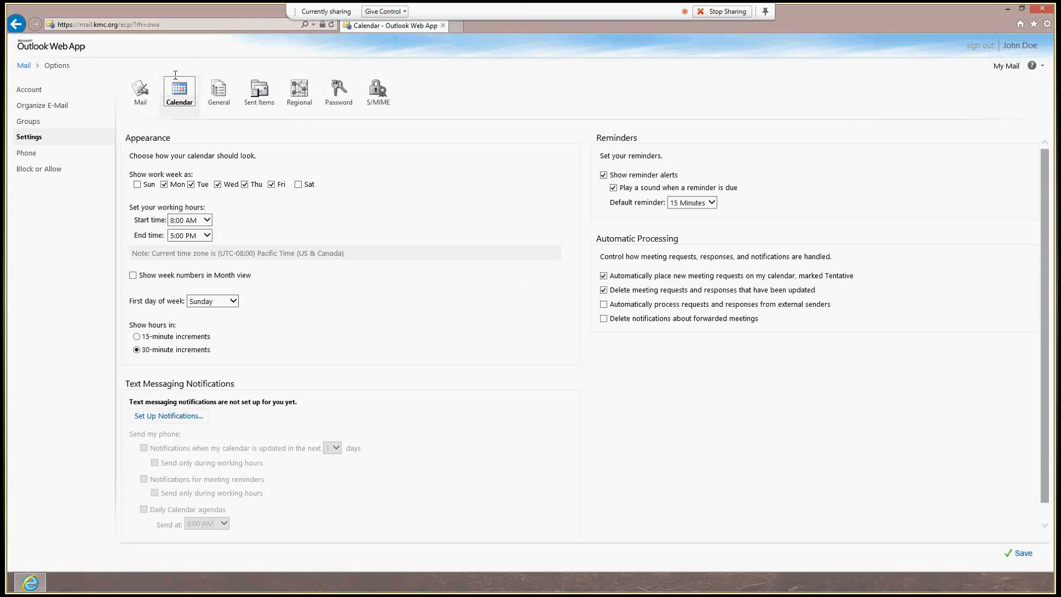
left_click(219, 90)
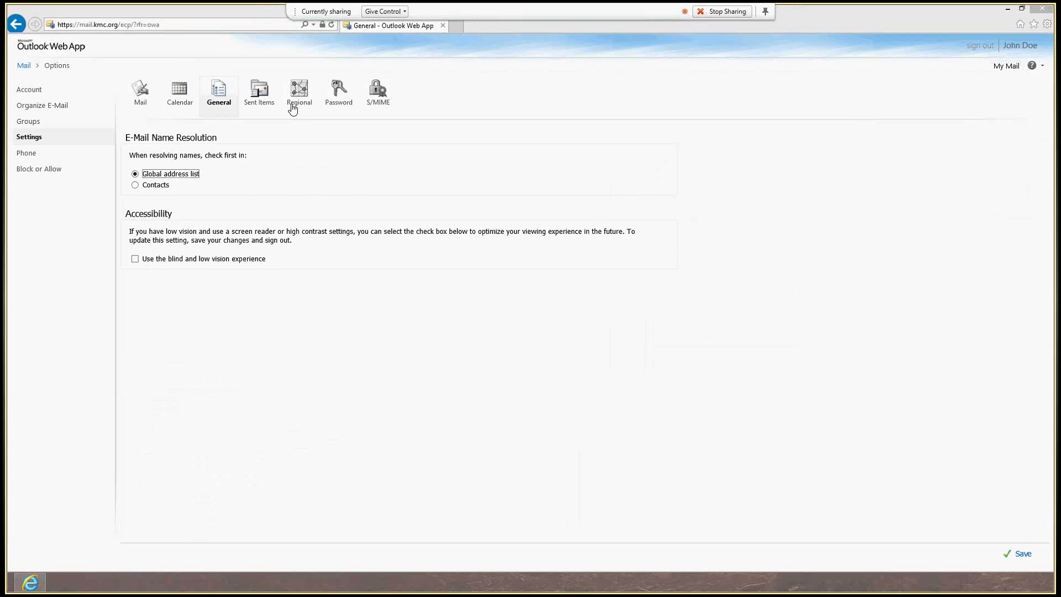
left_click(261, 89)
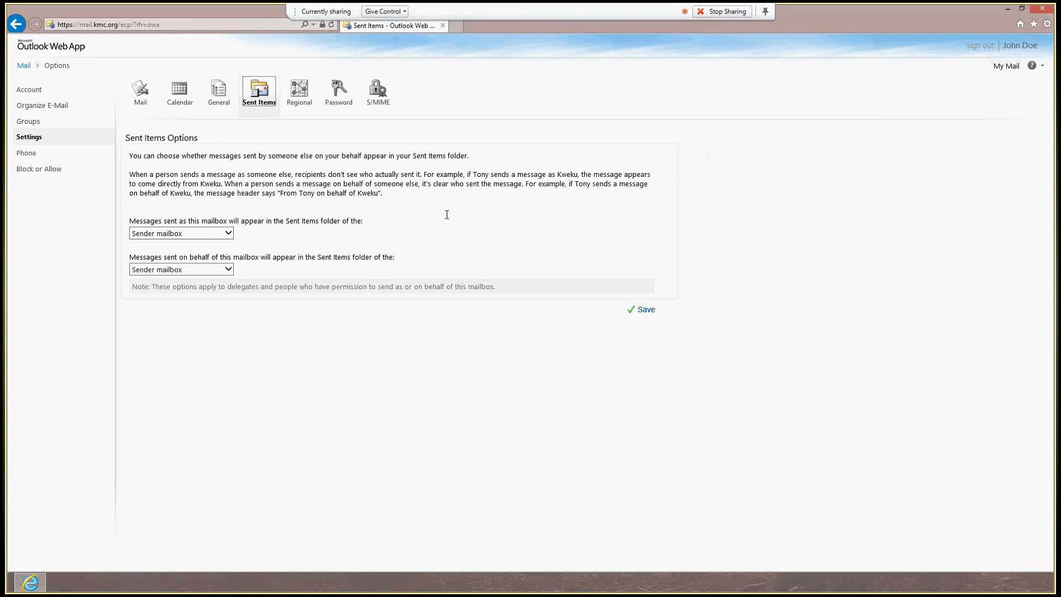
left_click(297, 95)
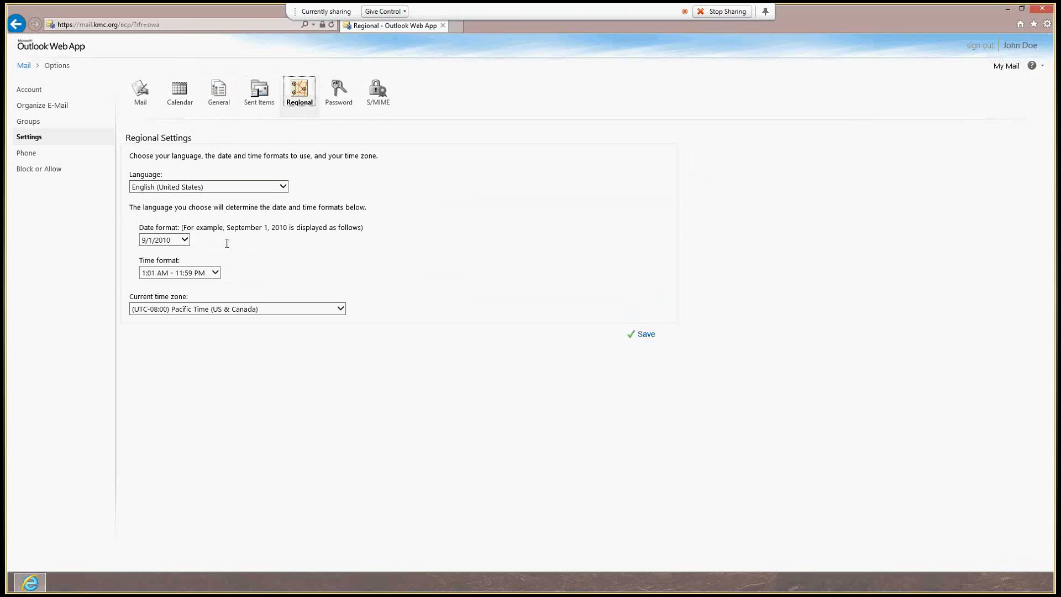
left_click(339, 92)
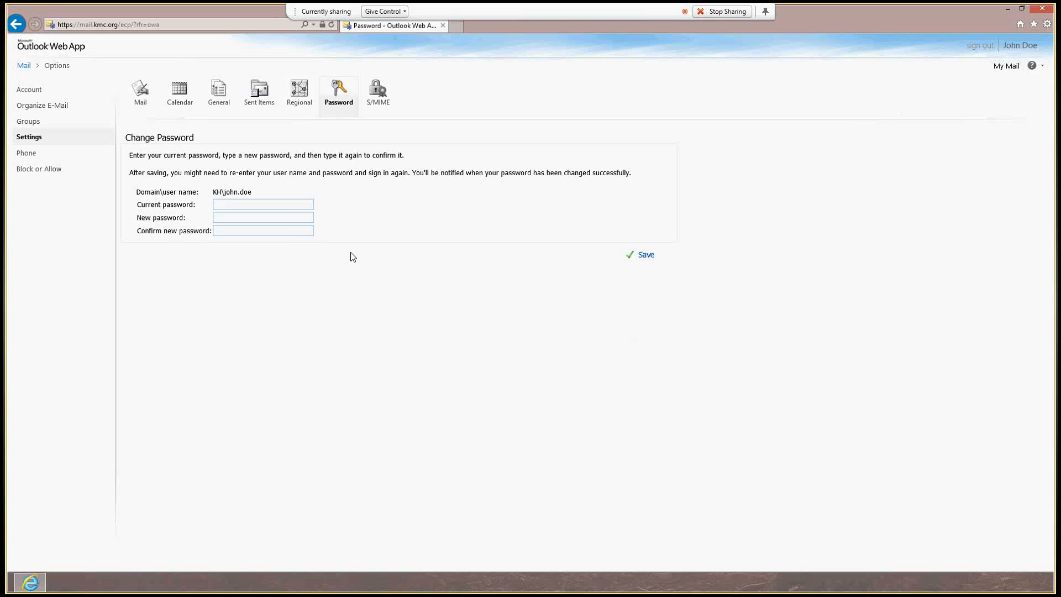
- View the junk e-mail settings for safe and blocked senders, and return to the mailbox
left_click(34, 174)
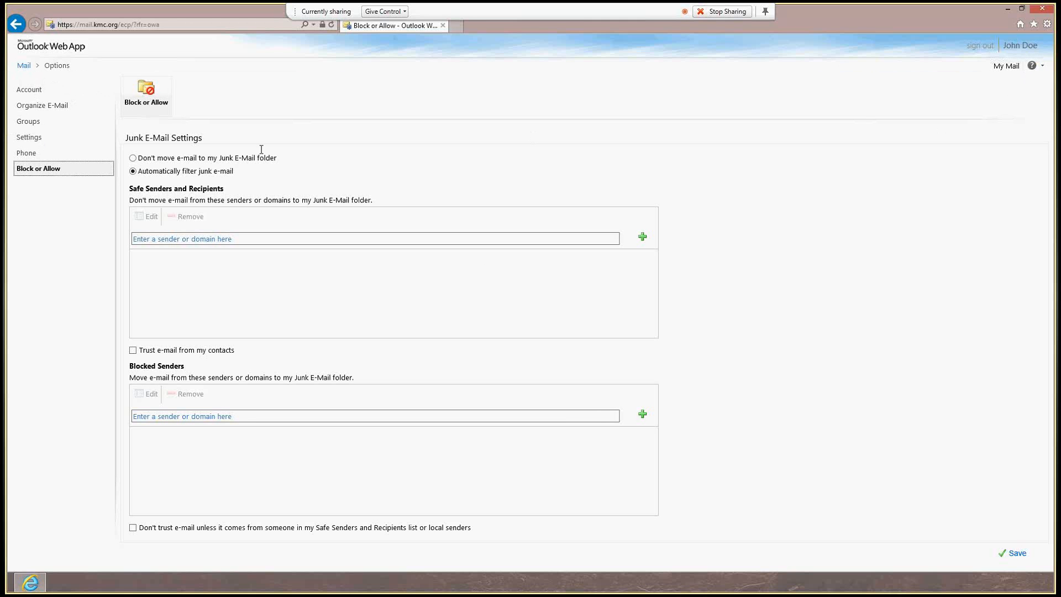
left_click(26, 66)
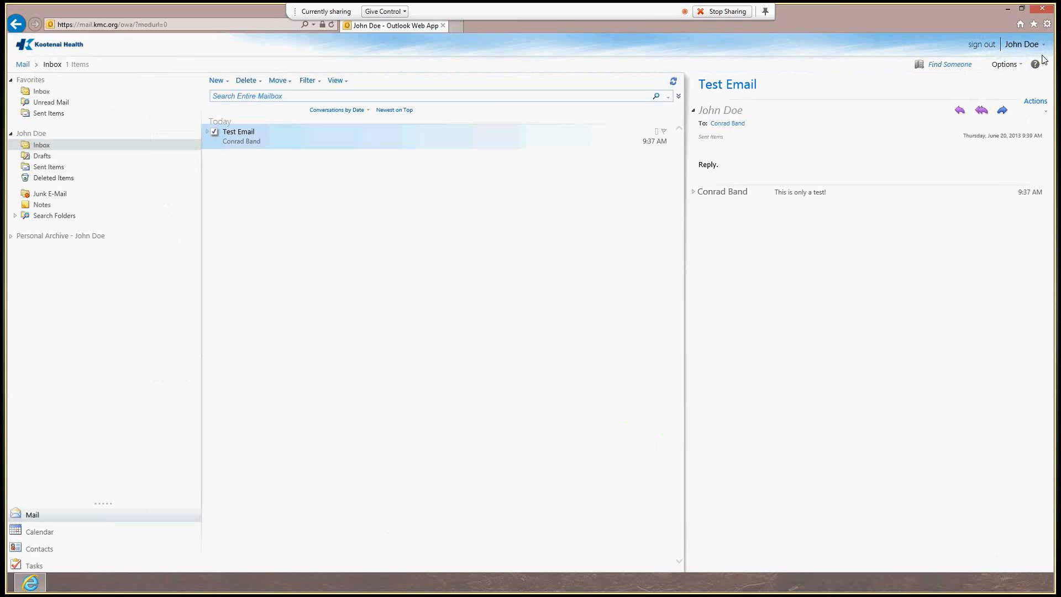
- Sign out of the mail account and agree to close the browser window
left_click(980, 48)
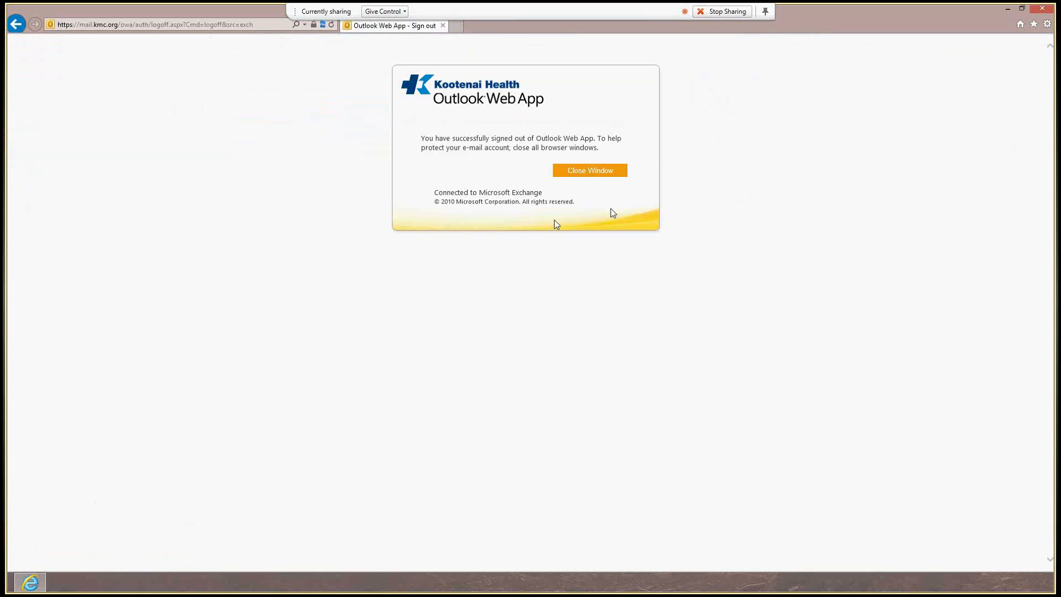
left_click(590, 172)
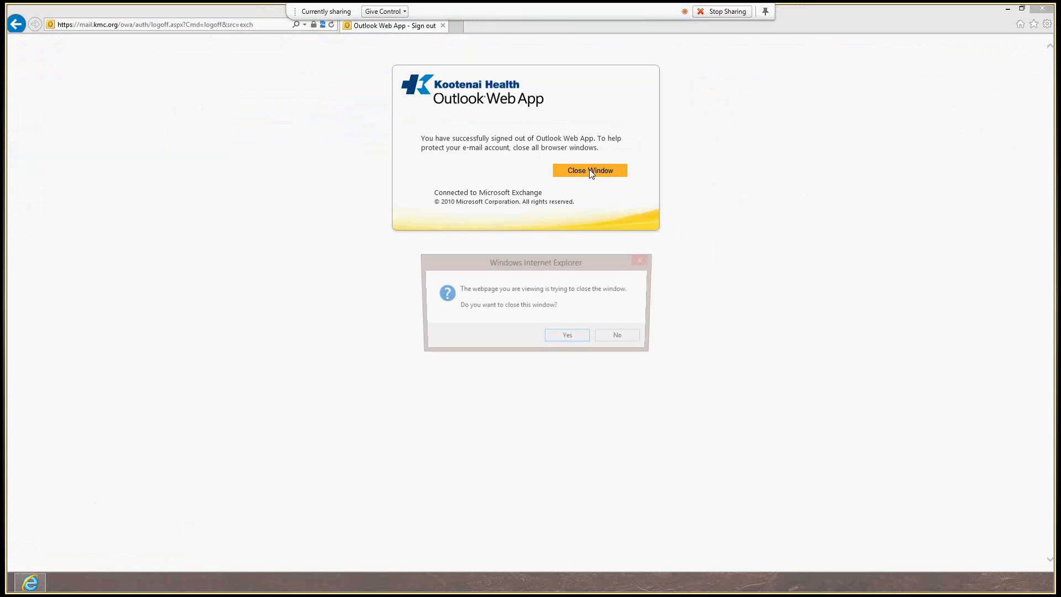
left_click(565, 336)
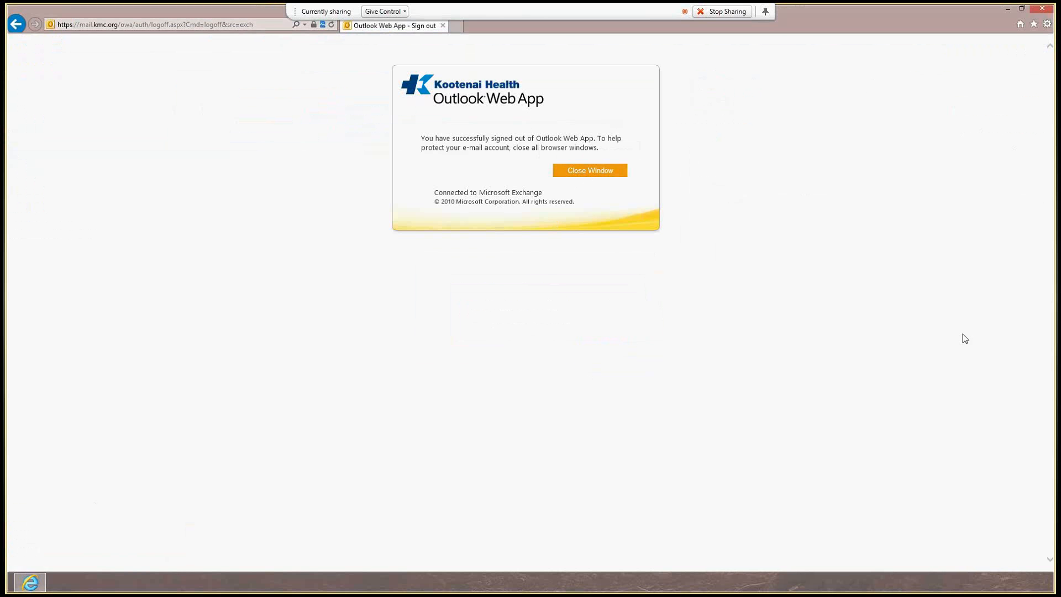